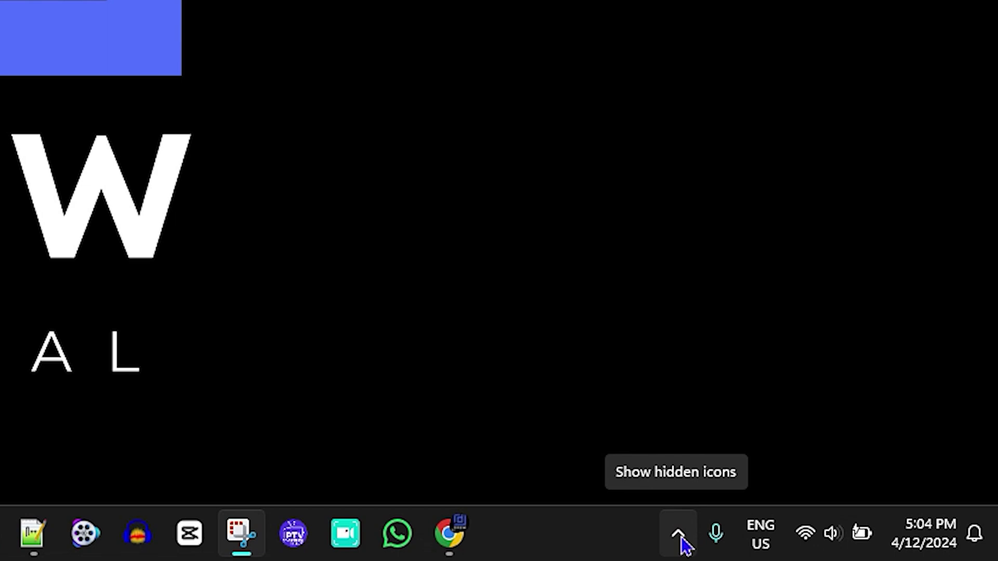
# Step: Open the Bluetooth devices settings from the hidden tray icons, then close that window
pyautogui.click(681, 541)
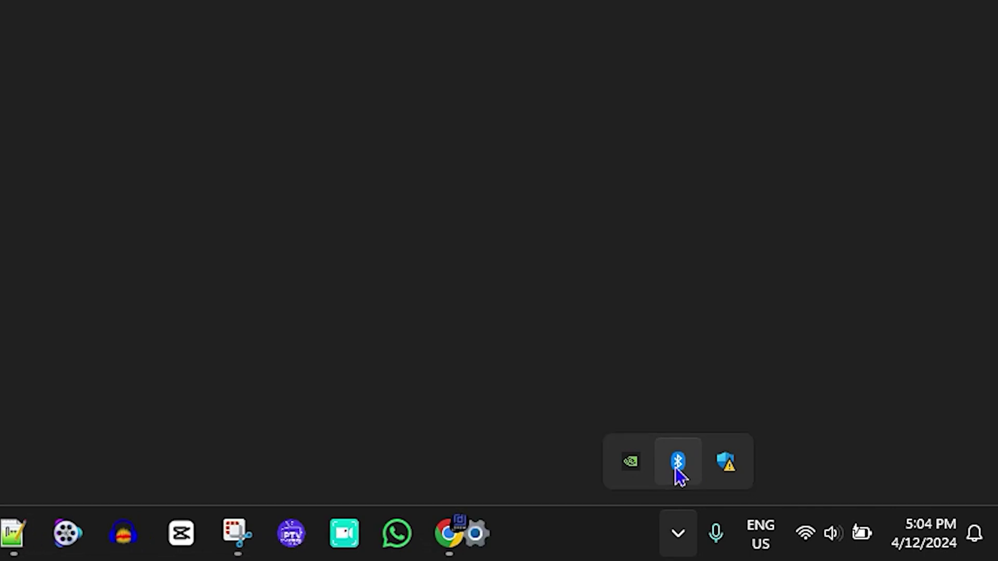
pyautogui.doubleClick(679, 475)
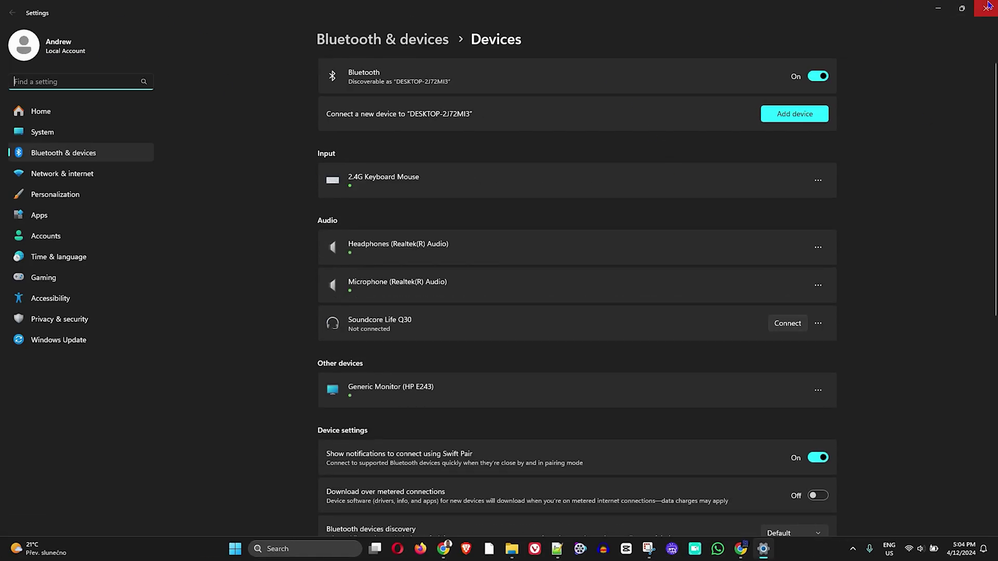
pyautogui.click(987, 13)
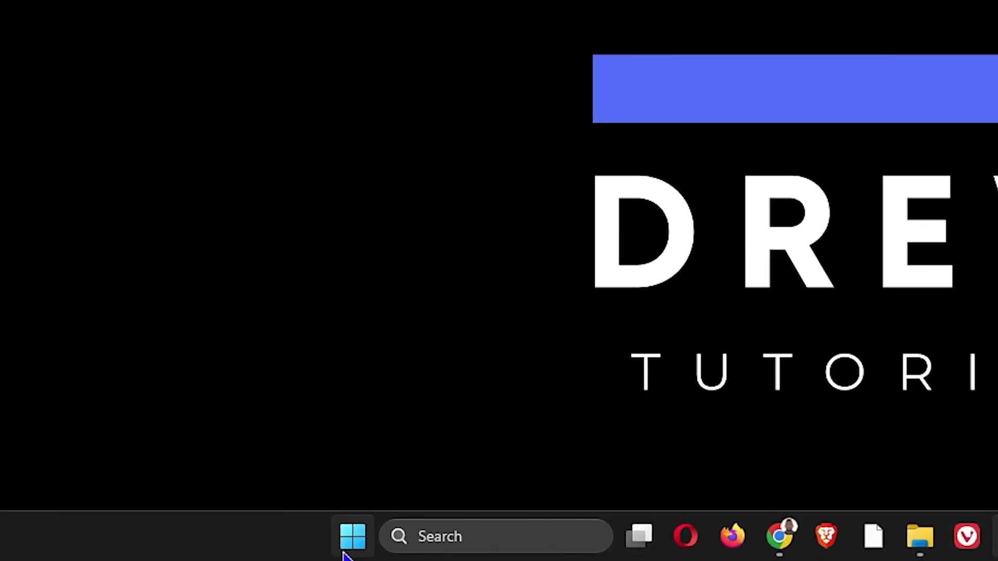
# Step: Open Device Manager from the Start button's quick menu, then close it again
pyautogui.rightClick(349, 547)
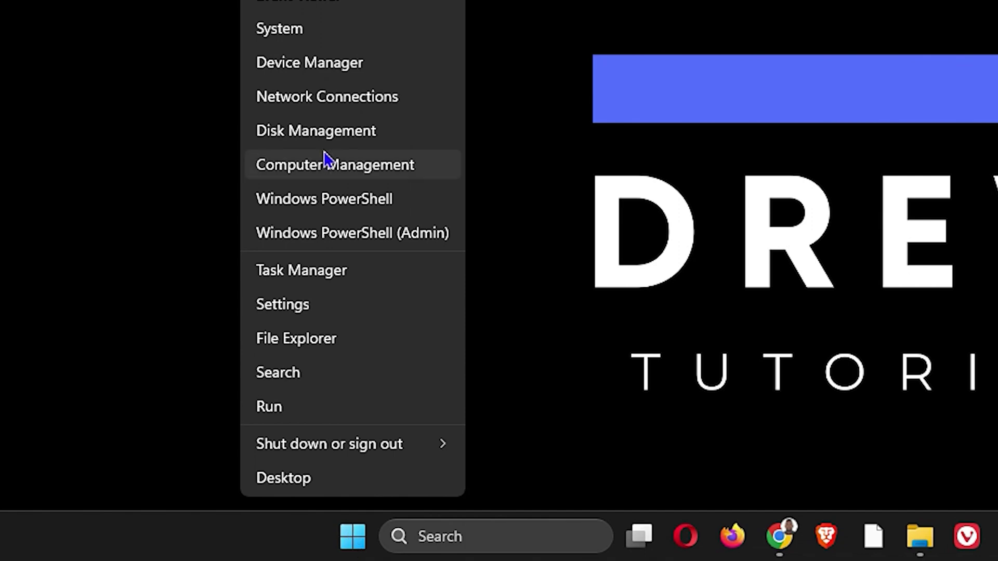
pyautogui.click(330, 62)
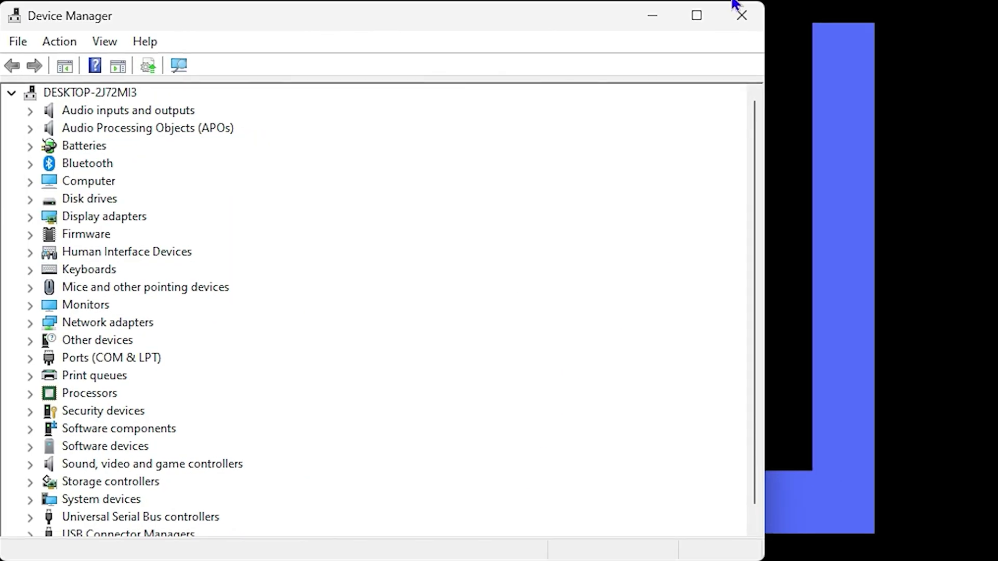
pyautogui.click(733, 27)
# Step: Search Start for 'device' and open Device Manager maximized to fill the screen
pyautogui.click(246, 549)
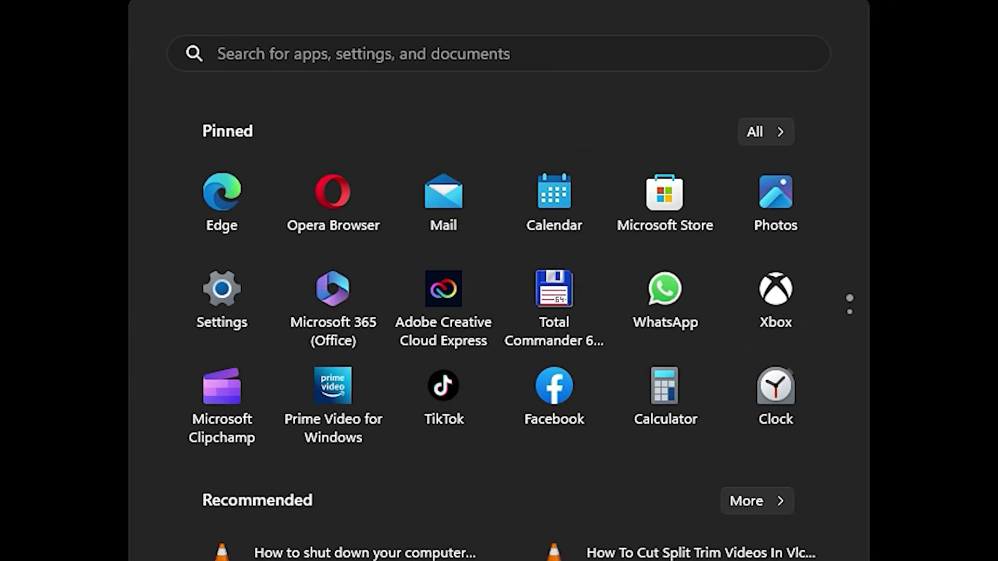
pyautogui.write('device')
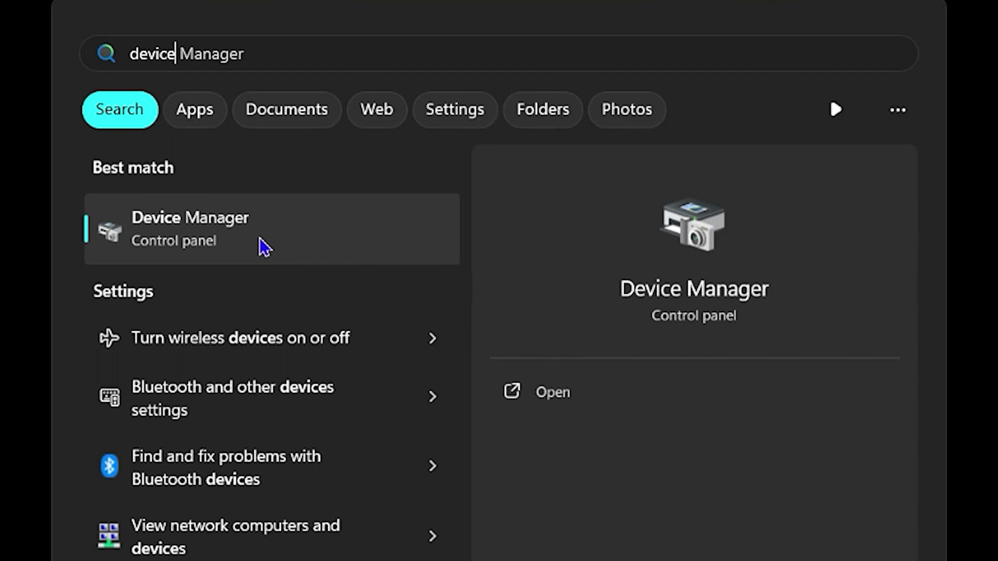
pyautogui.click(218, 229)
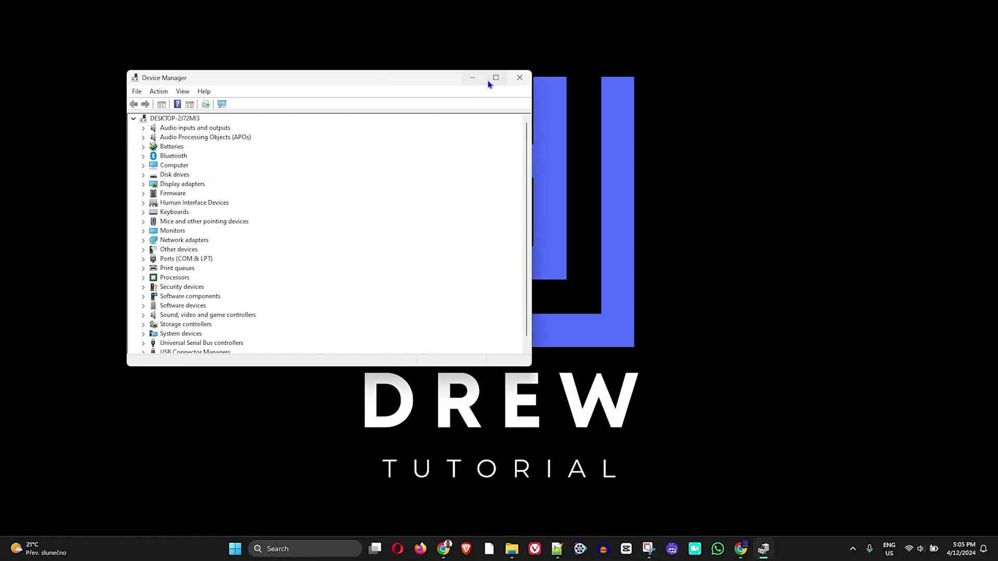
pyautogui.click(702, 13)
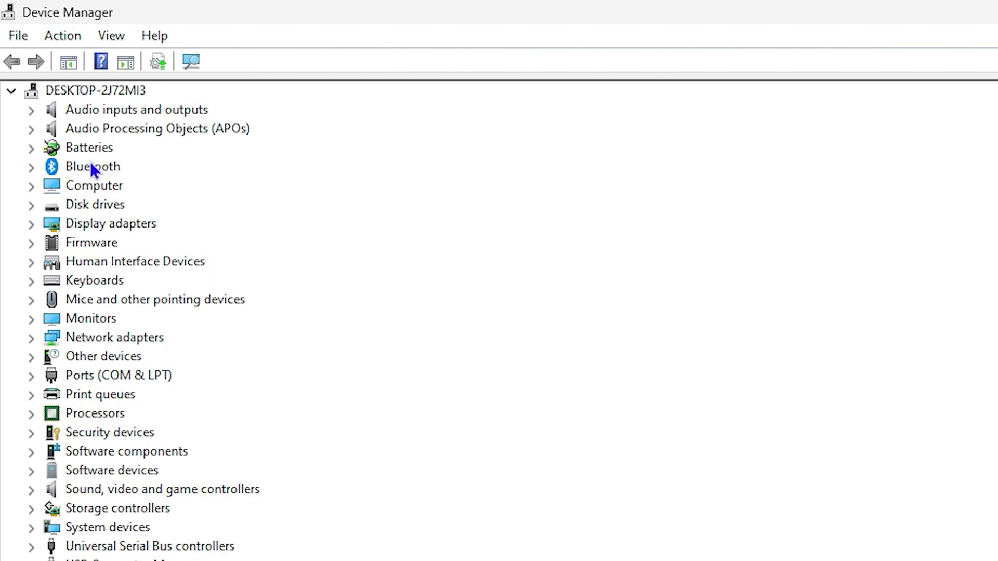
# Step: Expand Bluetooth and disable Intel(R) Wireless Bluetooth(R), choosing No on the restart prompt
pyautogui.click(30, 174)
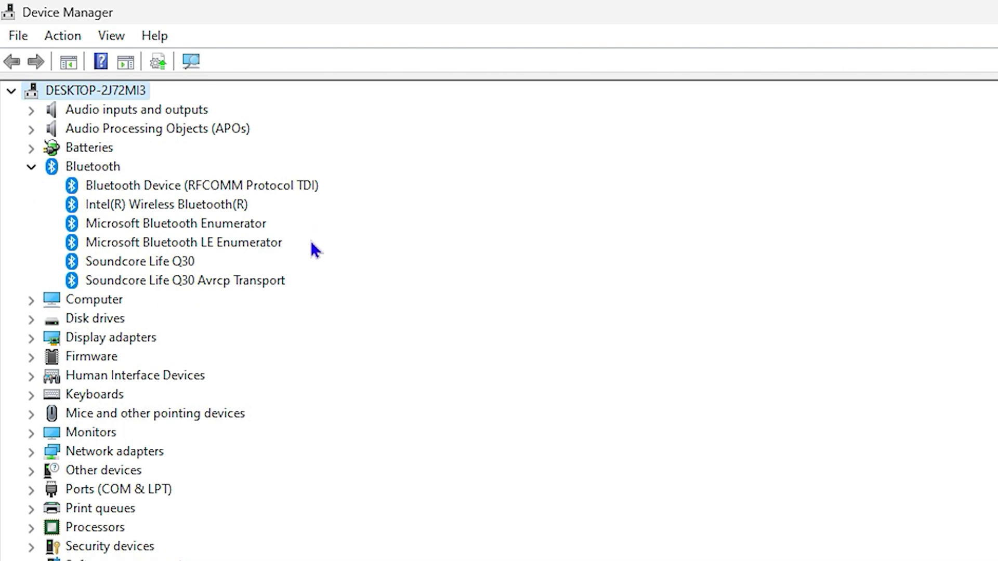
pyautogui.click(150, 207)
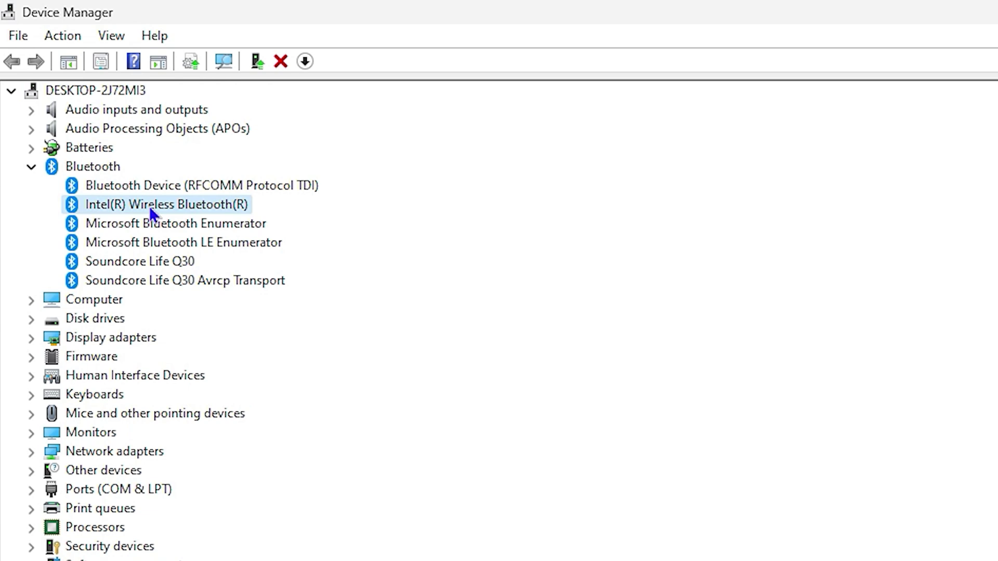
pyautogui.rightClick(149, 206)
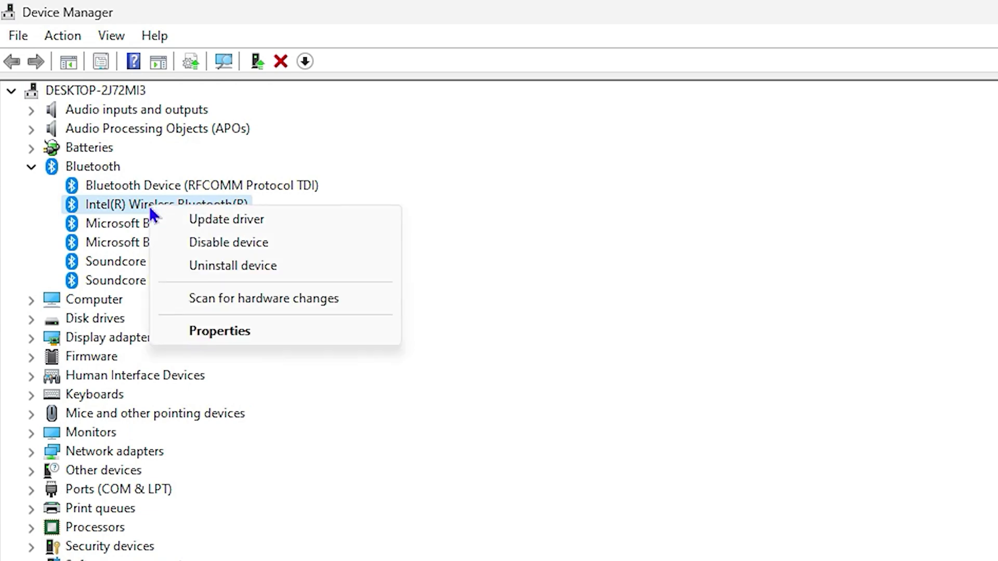
pyautogui.click(231, 243)
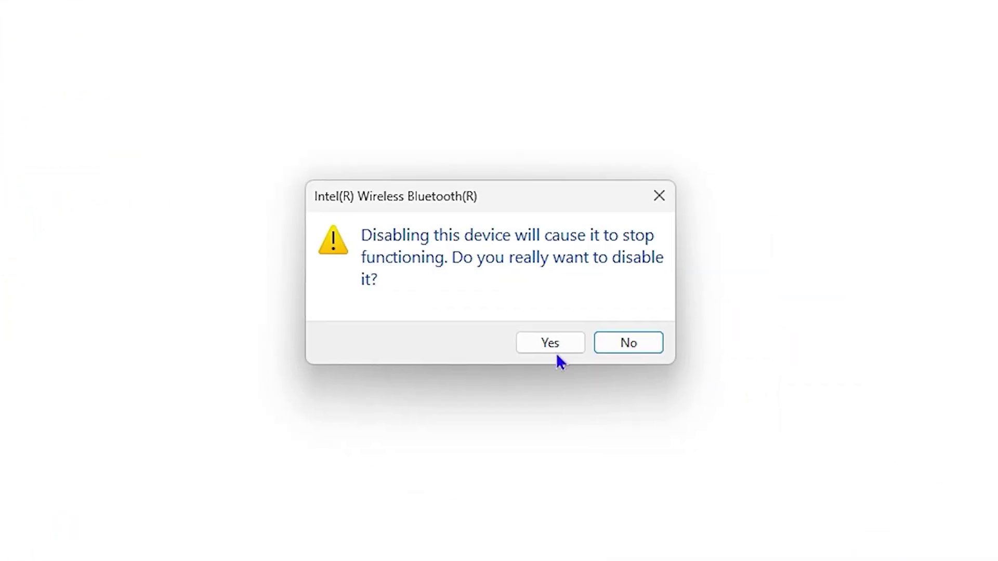
pyautogui.click(542, 341)
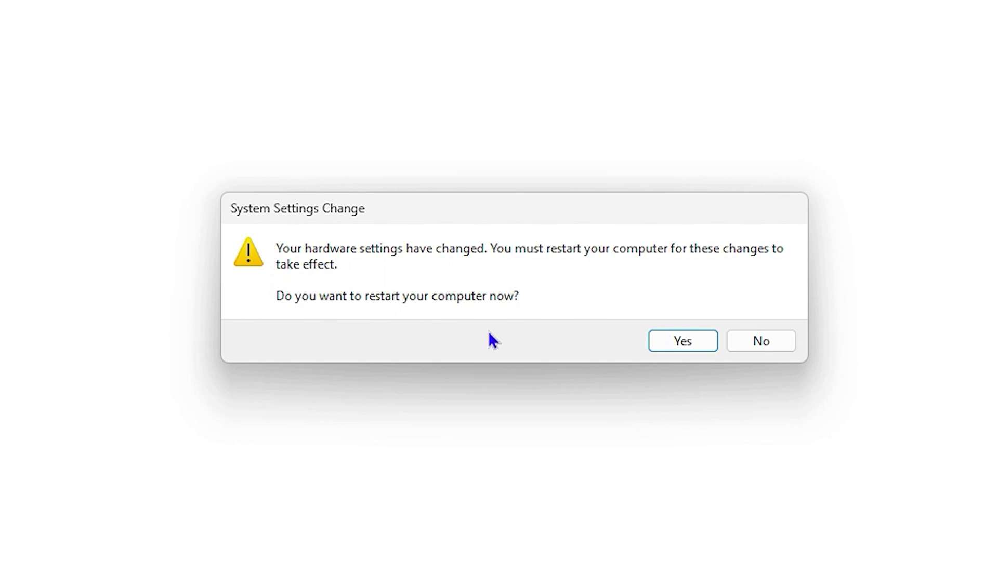
pyautogui.click(766, 346)
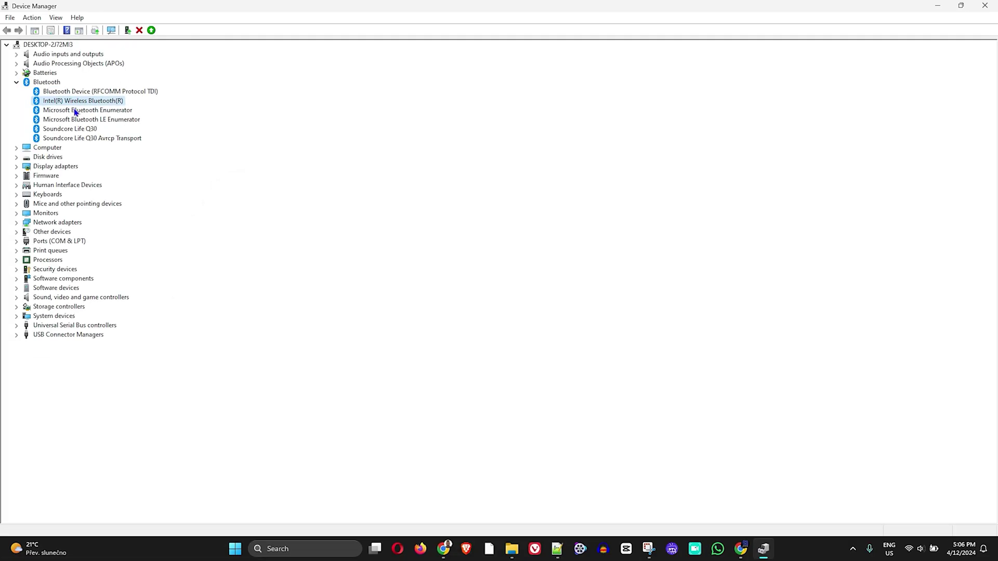
# Step: Enable Intel(R) Wireless Bluetooth(R) again and choose No on the restart prompt
pyautogui.rightClick(78, 102)
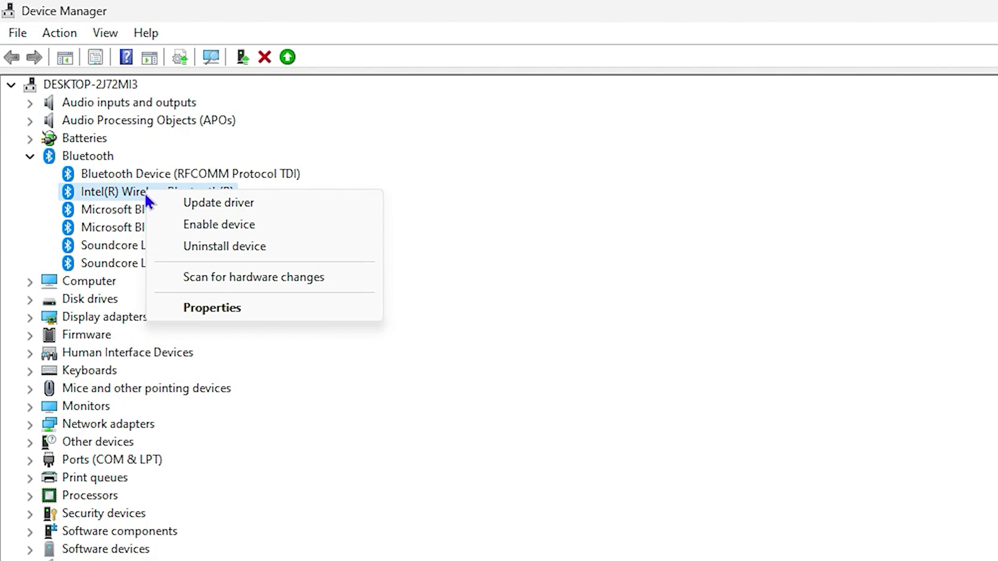
pyautogui.click(205, 226)
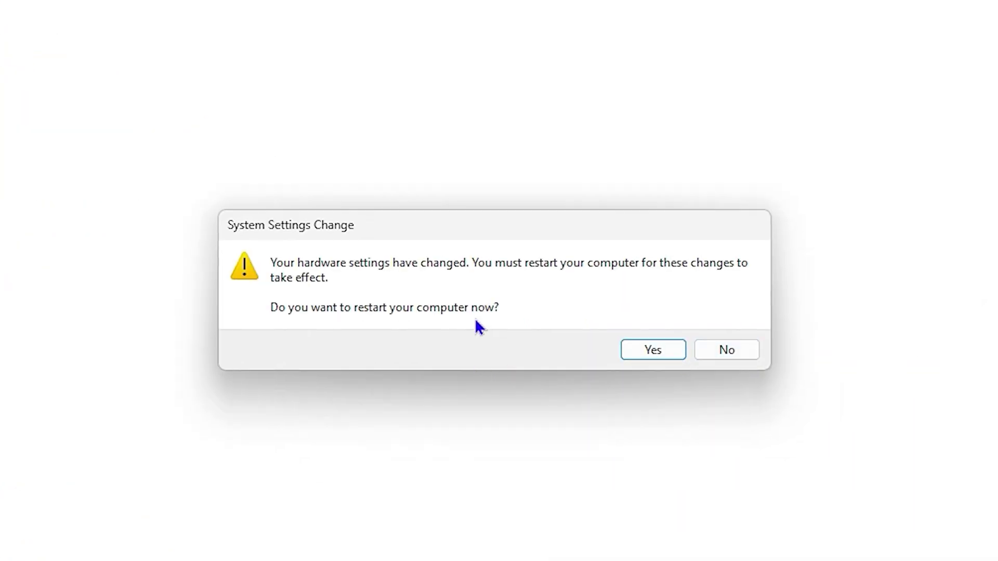
pyautogui.click(727, 349)
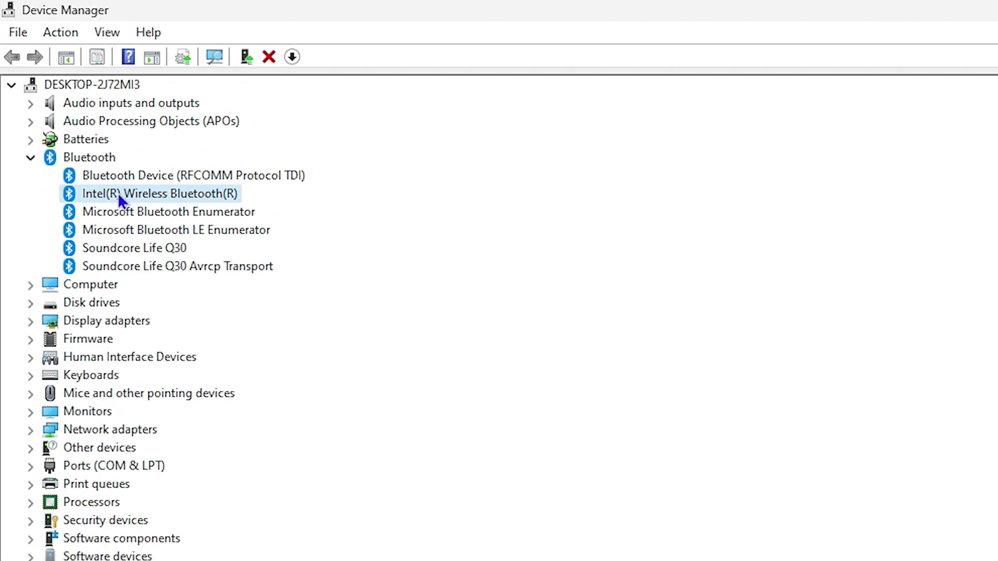
# Step: Update the Intel Bluetooth driver by searching automatically, declining the restart afterwards
pyautogui.rightClick(120, 195)
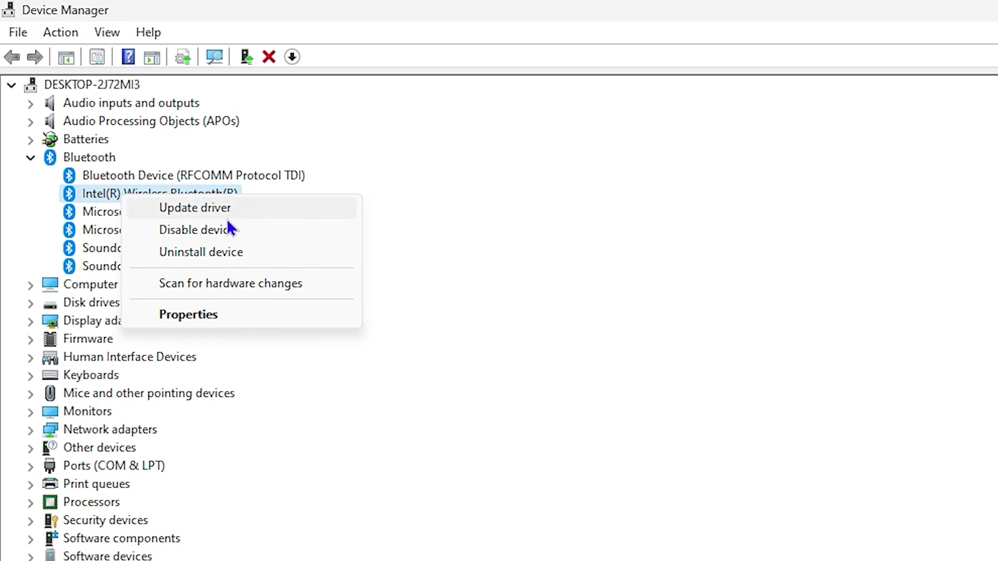
pyautogui.click(214, 210)
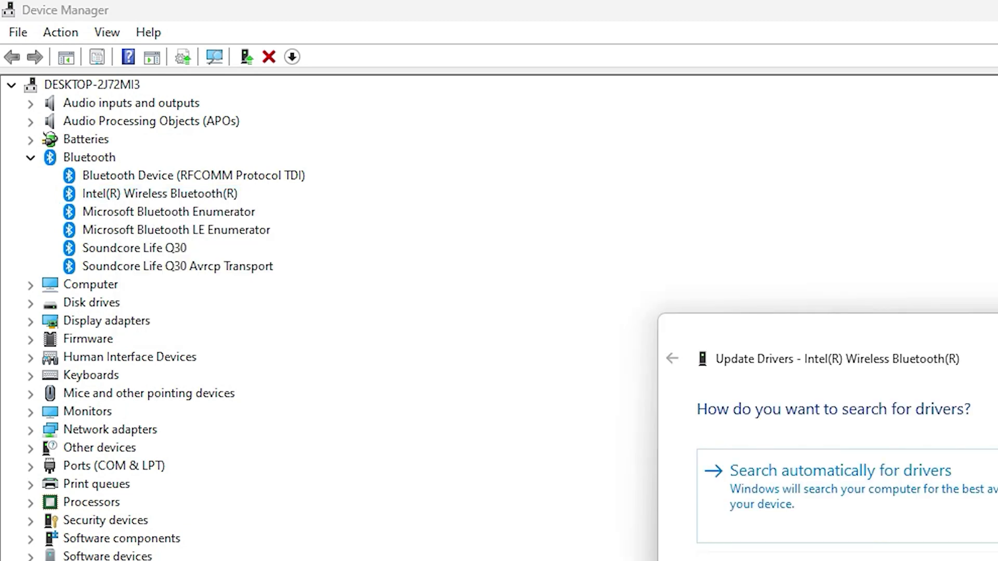
pyautogui.click(773, 523)
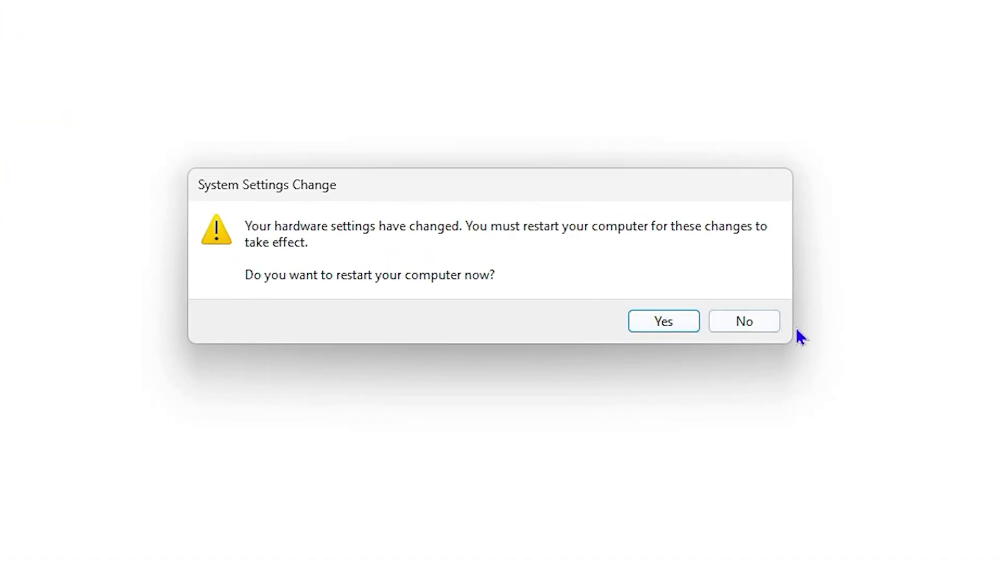
pyautogui.click(744, 322)
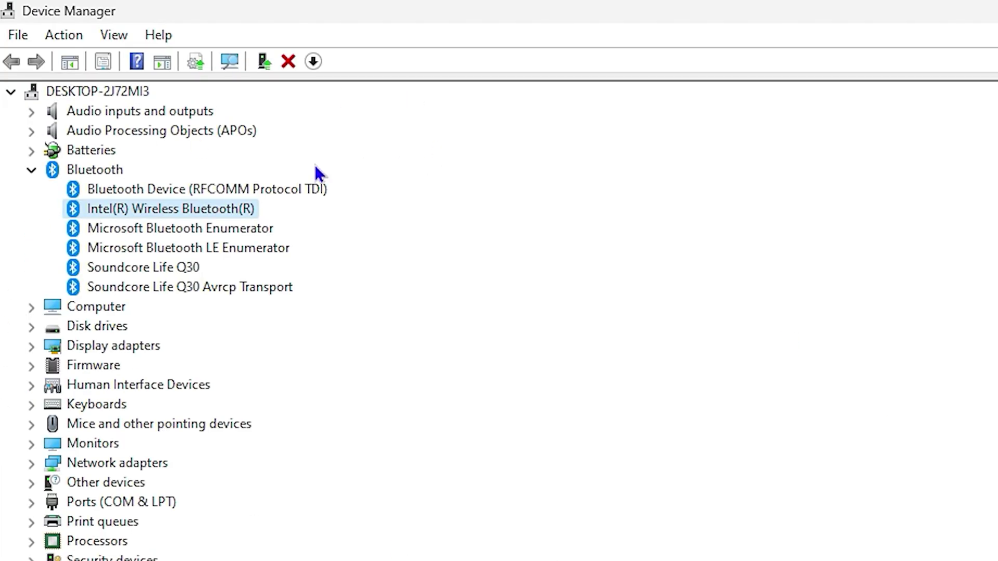
# Step: Browse this computer's driver list to view the two compatible Intel Bluetooth versions, then close without installing
pyautogui.rightClick(203, 209)
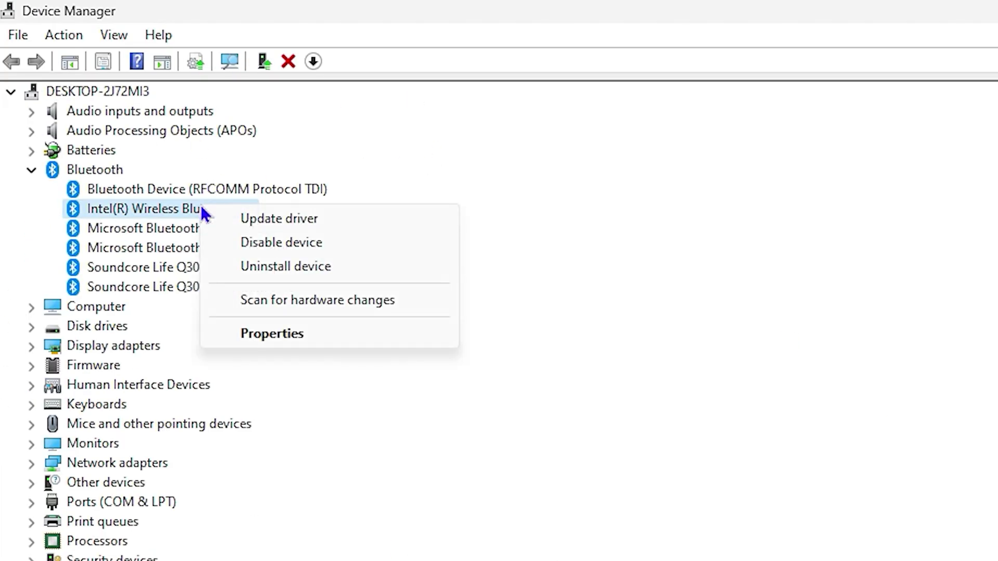
pyautogui.click(296, 221)
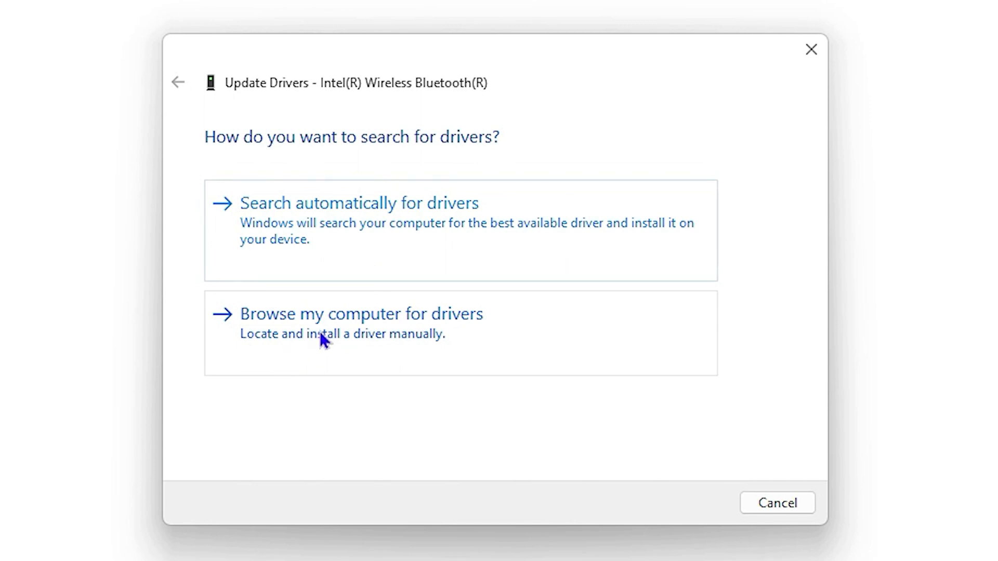
pyautogui.click(329, 337)
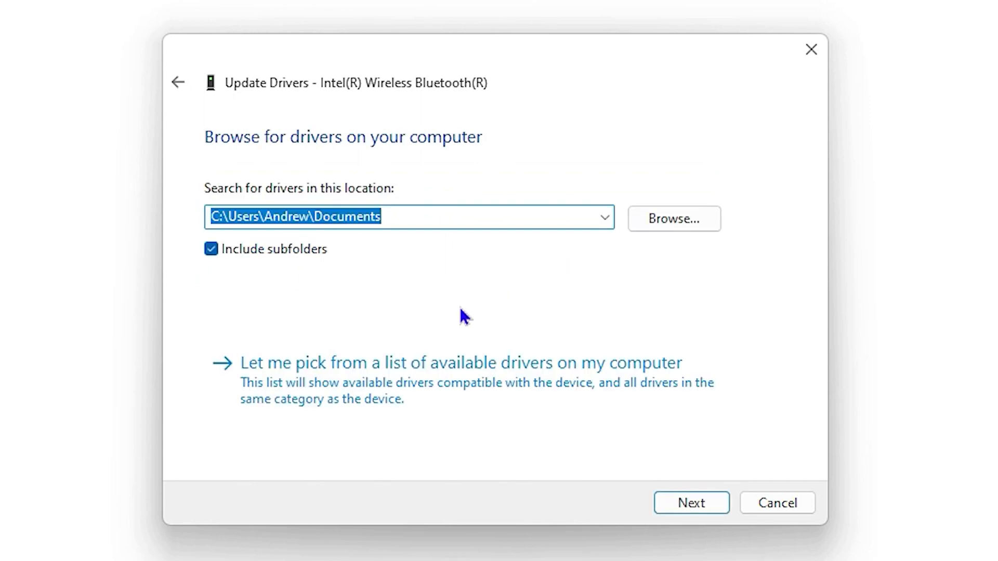
pyautogui.click(368, 385)
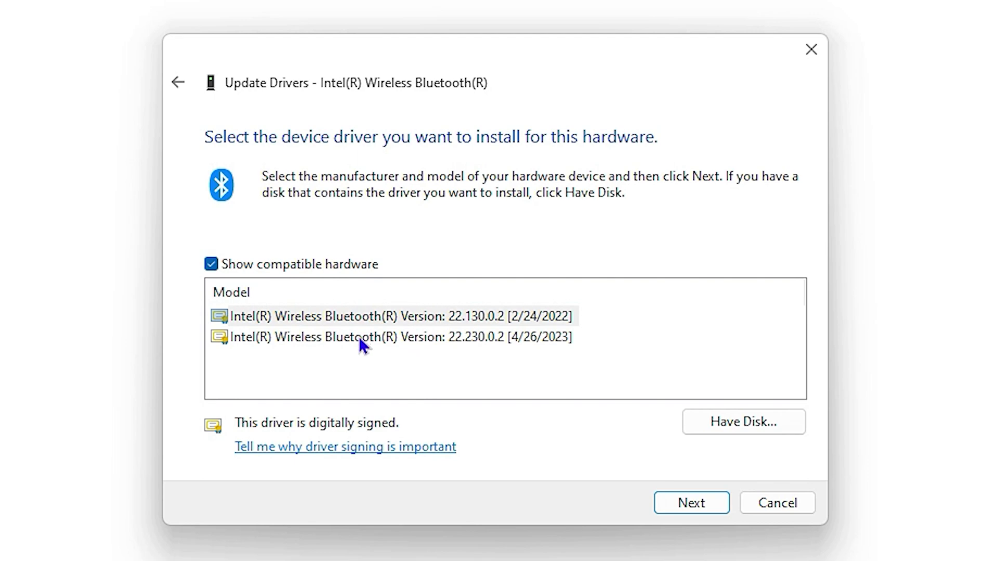
pyautogui.click(772, 501)
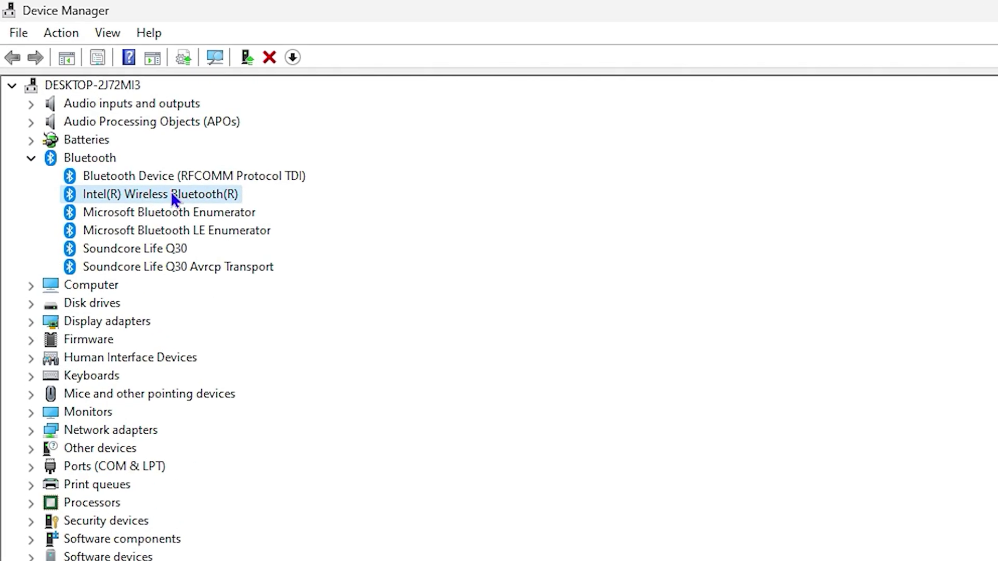
# Step: Uninstall the Intel Bluetooth adapter, run Action > Scan for hardware changes, and minimize Device Manager
pyautogui.rightClick(172, 198)
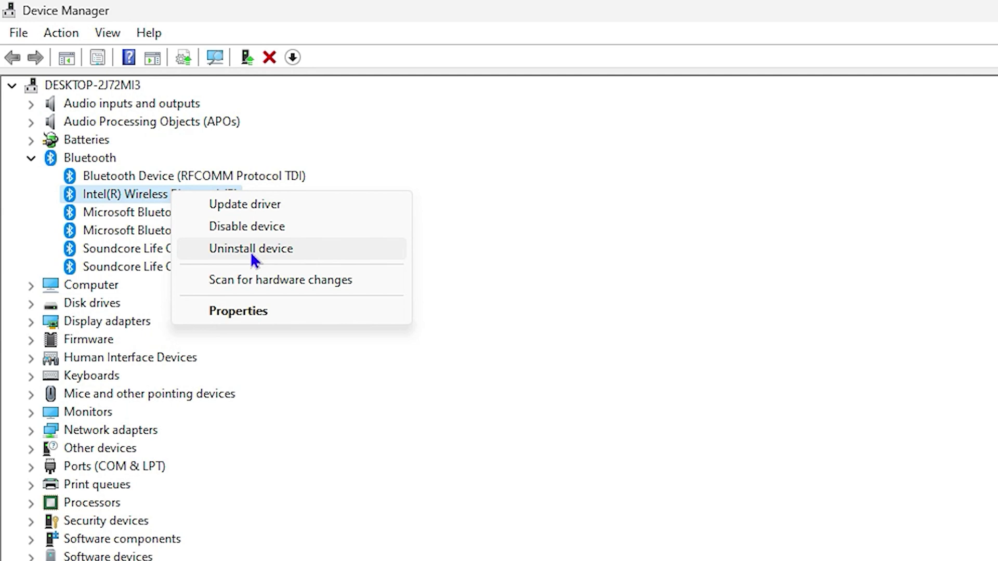
pyautogui.click(162, 9)
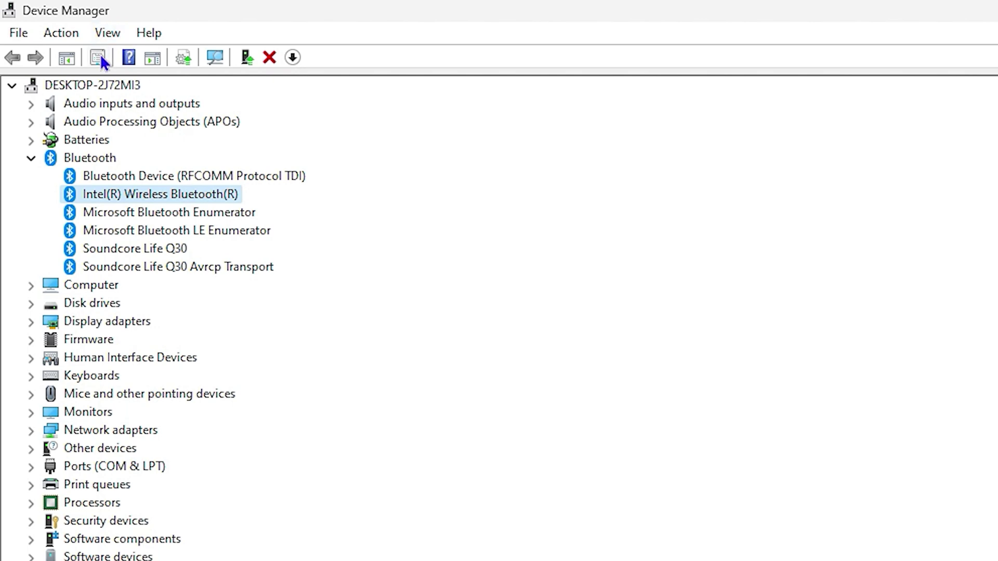
pyautogui.click(62, 32)
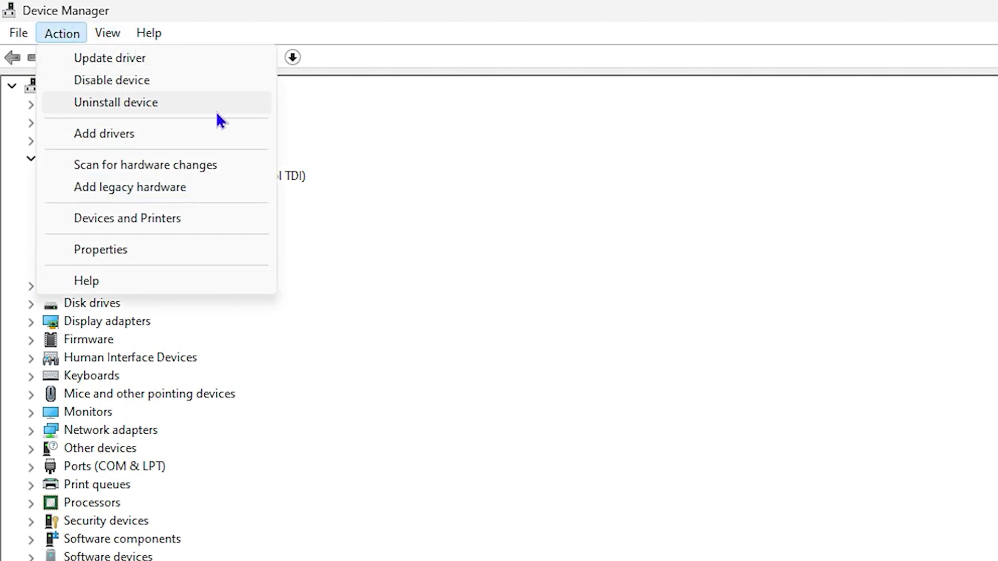
pyautogui.click(185, 164)
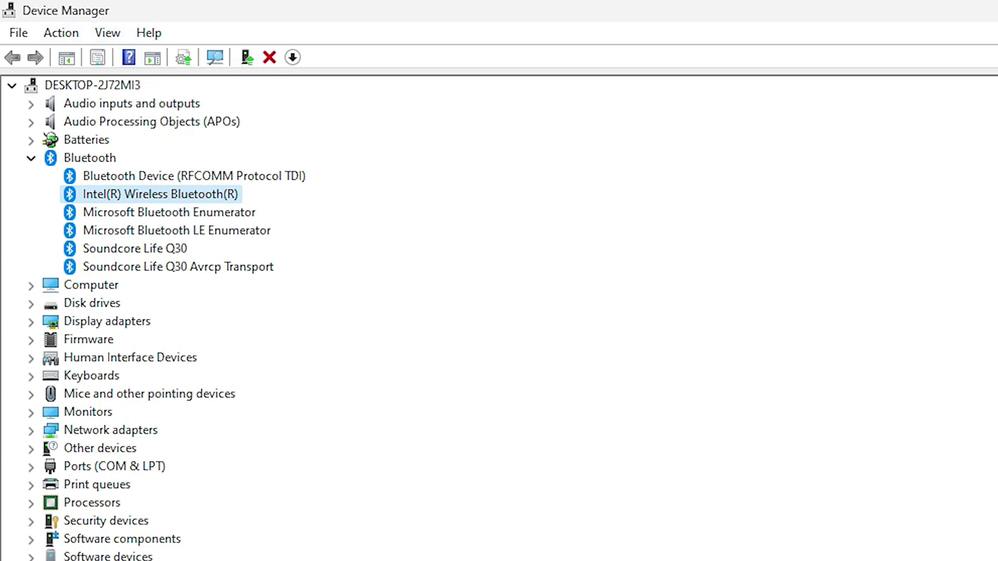
pyautogui.click(753, 550)
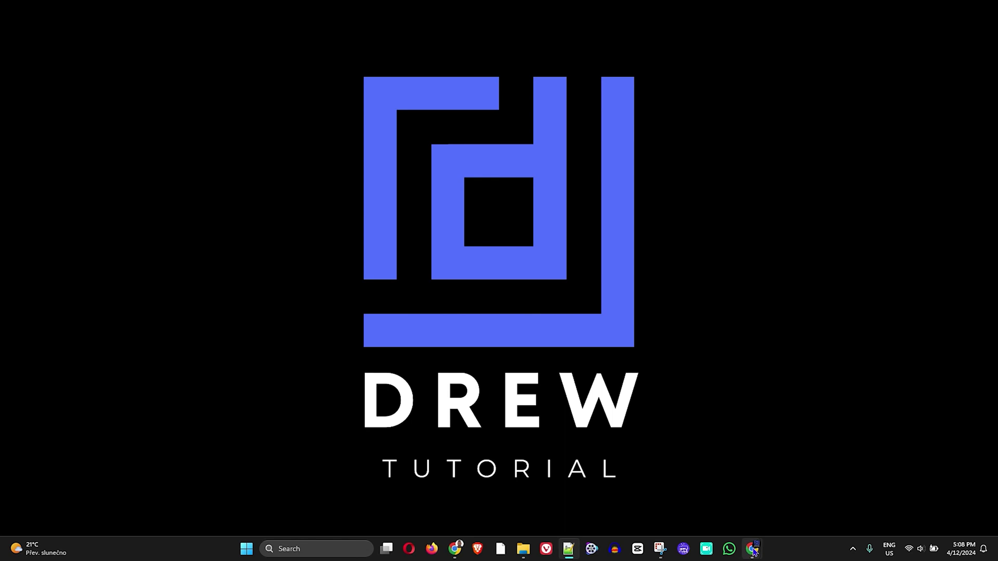
# Step: Switch to Chrome's Intel Wireless Bluetooth 23.40.0 page and scroll to Available Downloads
pyautogui.click(839, 507)
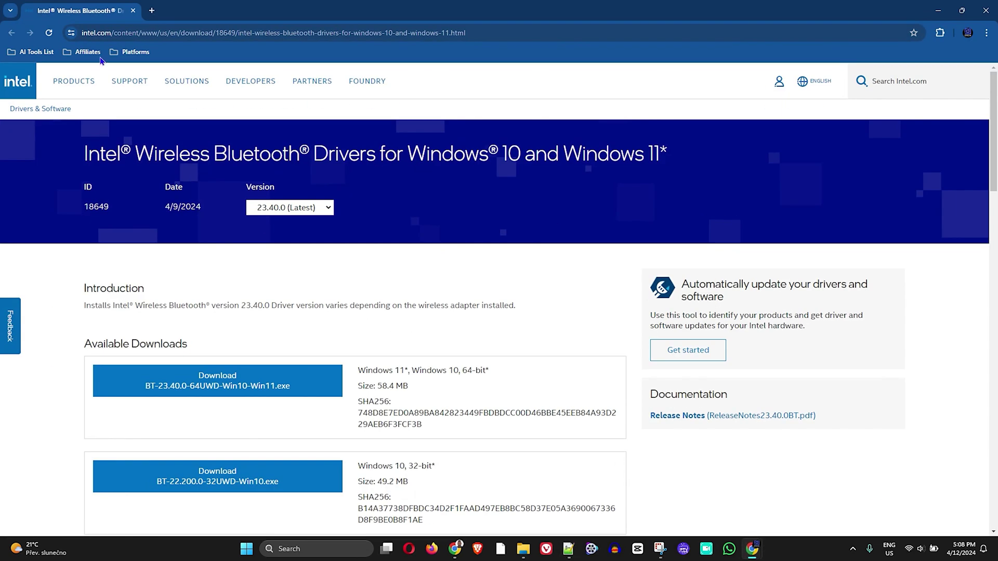
pyautogui.click(161, 35)
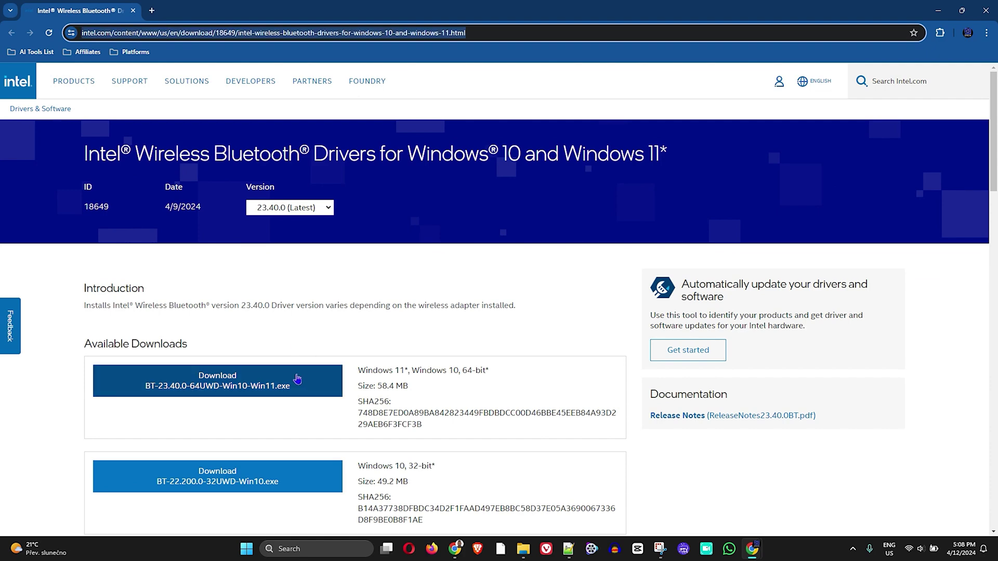
pyautogui.scroll(-1, 414, 356)
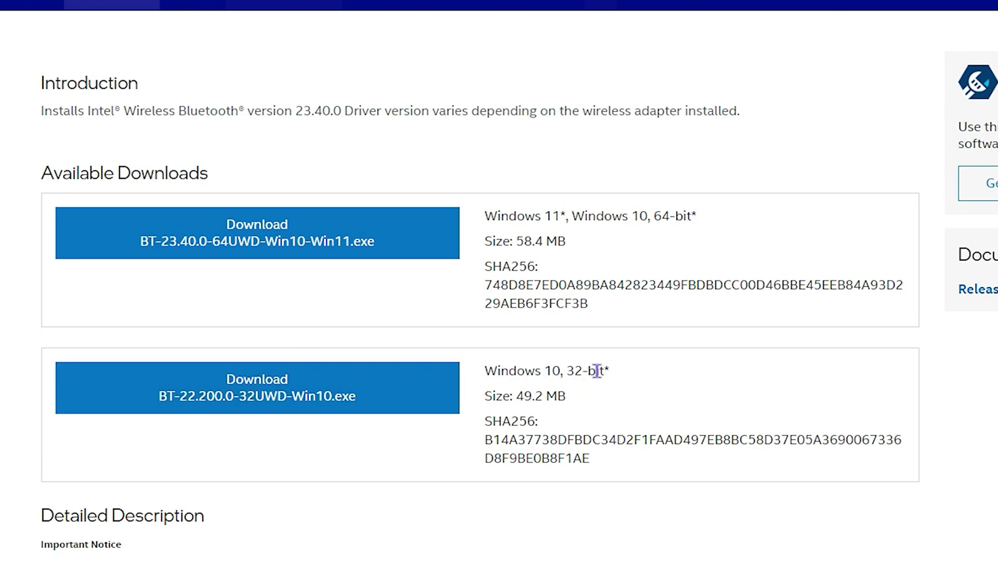
pyautogui.scroll(-2, 577, 347)
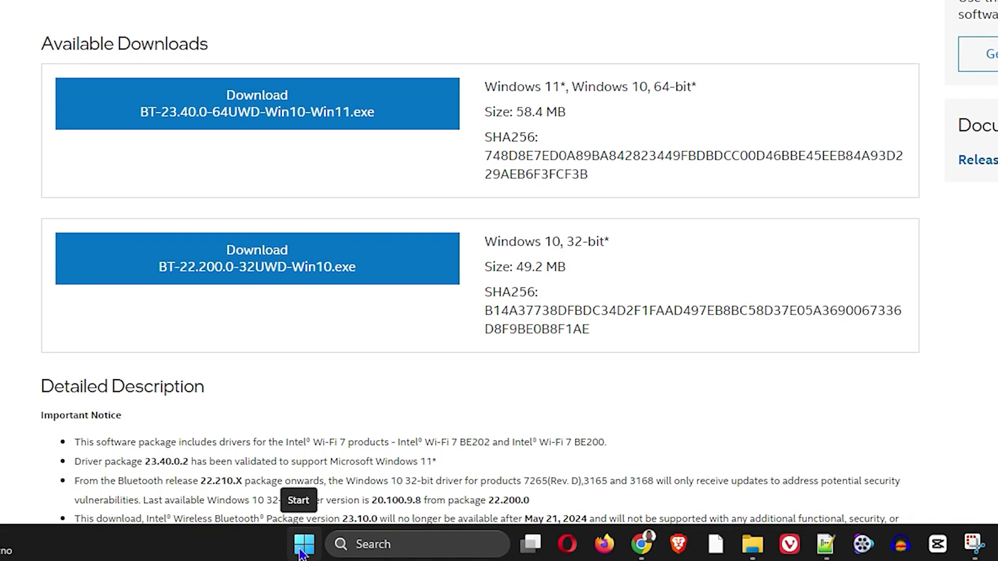
pyautogui.click(303, 546)
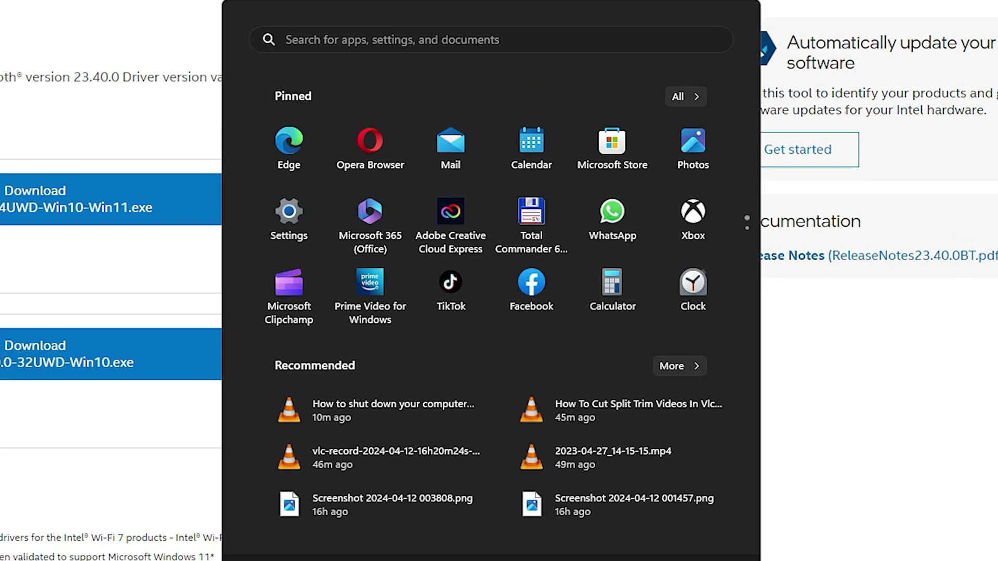
pyautogui.write('system')
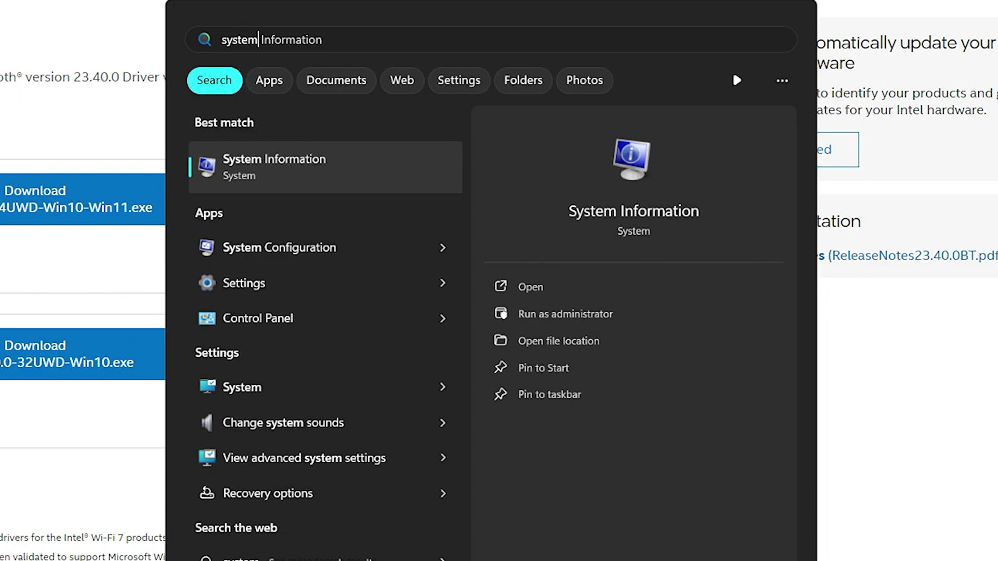
pyautogui.click(281, 183)
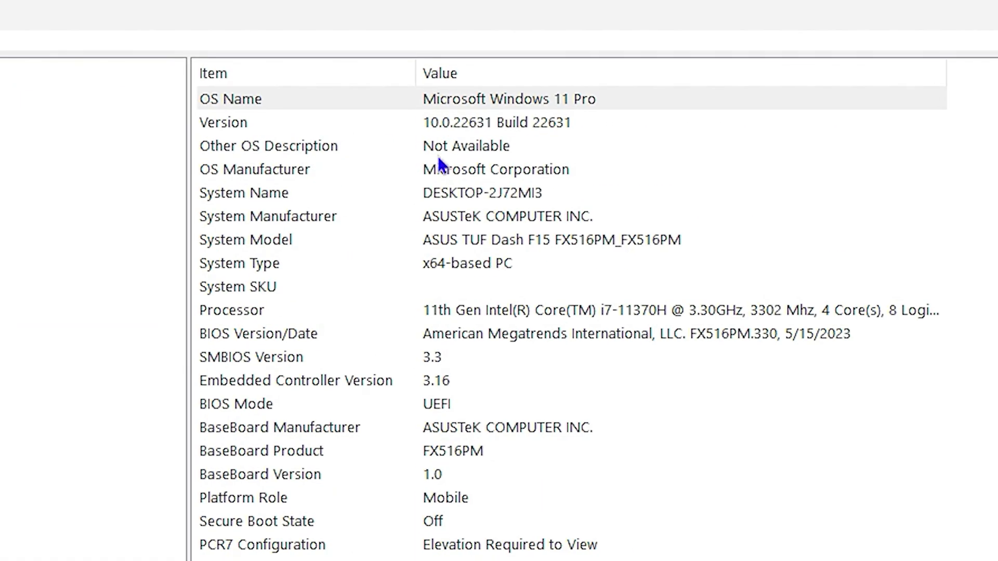
pyautogui.click(257, 267)
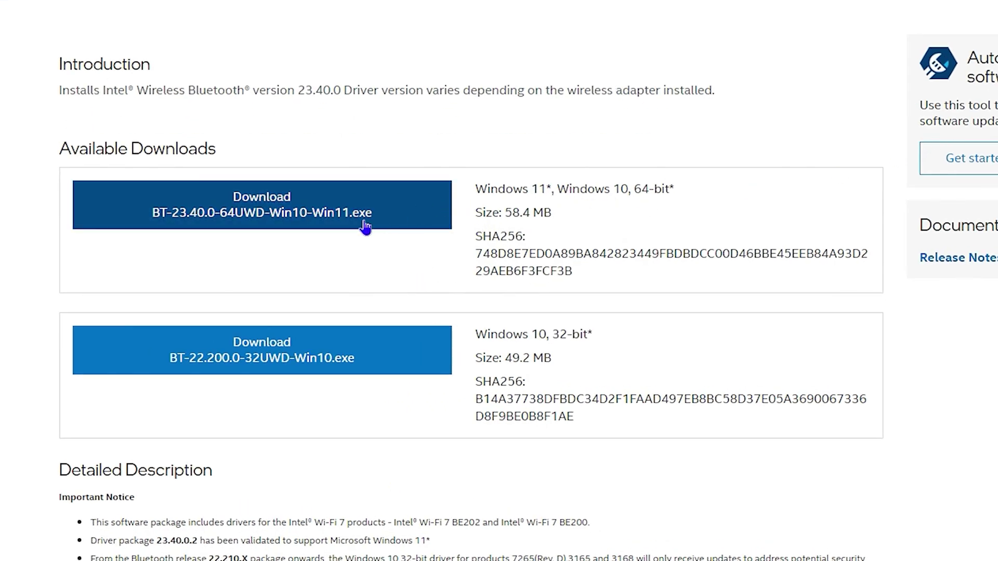
# Step: Download BT-23.40.0-64UWD-Win10-Win11.exe, accepting the license, and show it in its folder
pyautogui.click(294, 208)
pyautogui.scroll(-10, 531, 319)
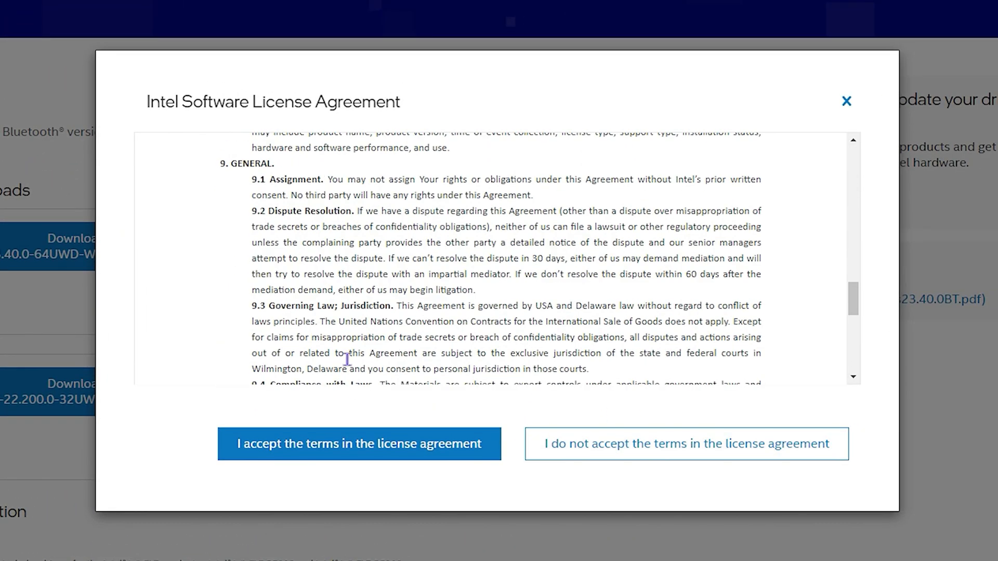
pyautogui.click(370, 453)
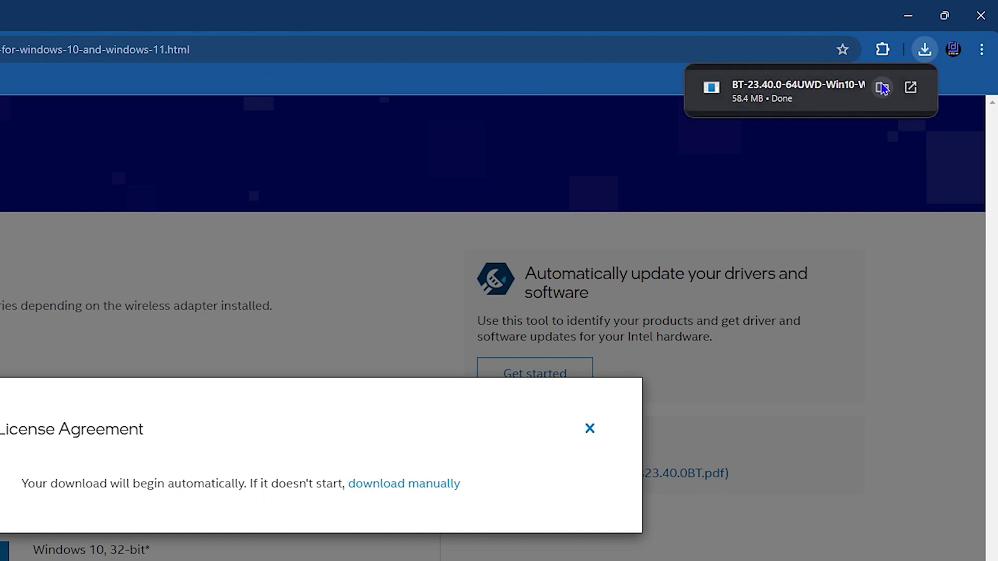
pyautogui.click(882, 88)
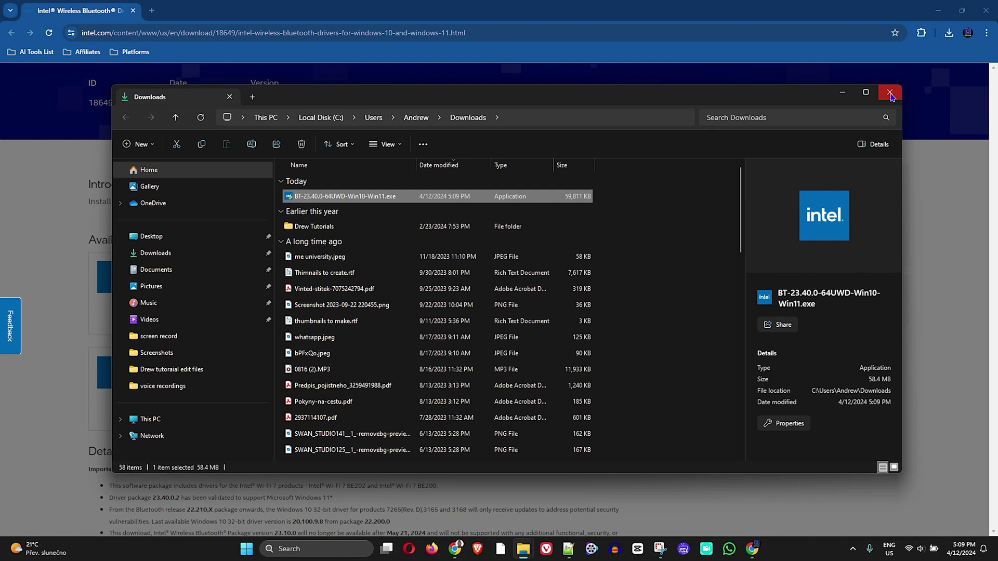
# Step: Return from the Downloads folder to Chrome and close the Intel license notice
pyautogui.hotkey('alt', 'Tab')
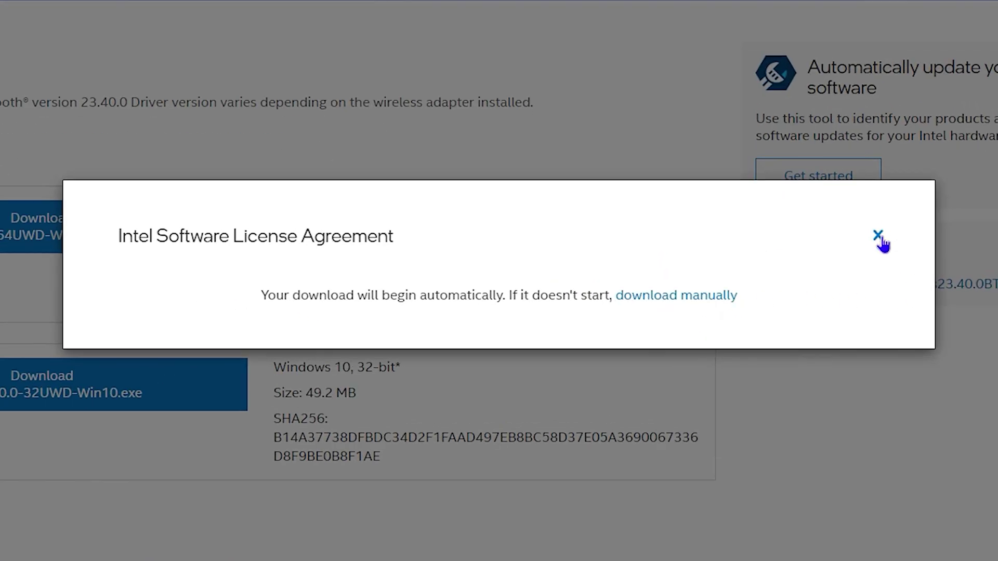
pyautogui.click(880, 239)
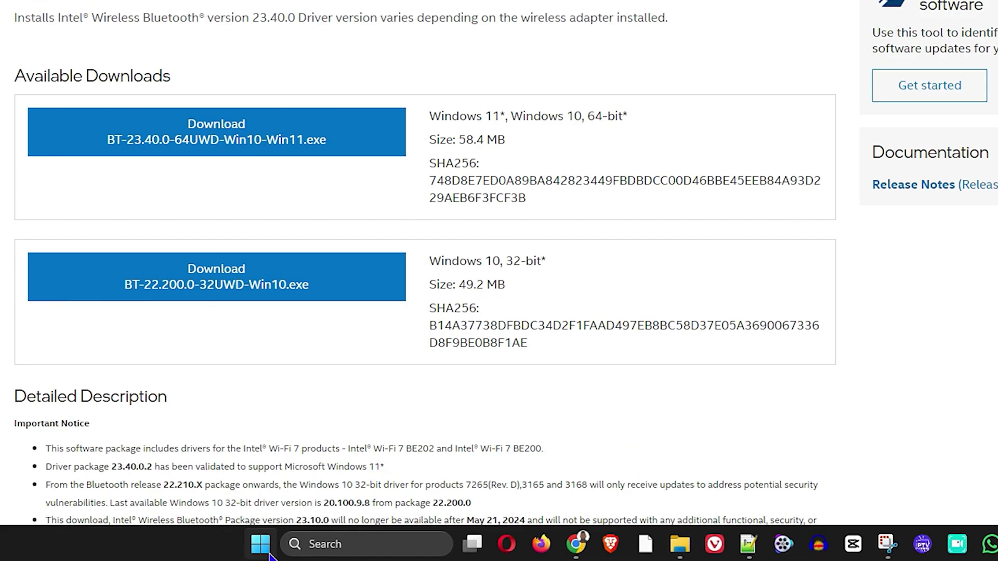
# Step: Reopen Device Manager to confirm the Intel Bluetooth adapter is listed, close it, and show the hidden tray icons
pyautogui.rightClick(246, 549)
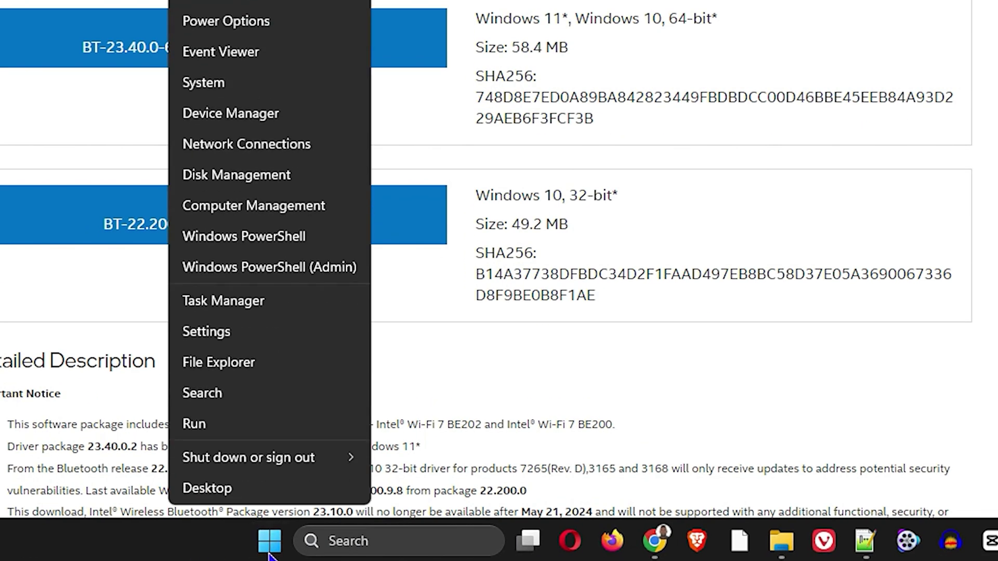
pyautogui.click(239, 318)
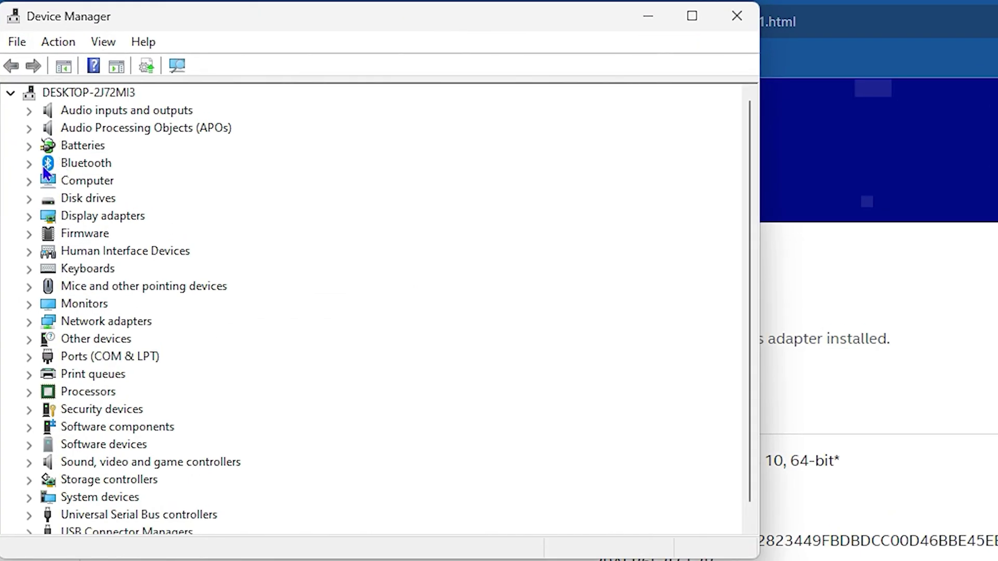
pyautogui.click(29, 163)
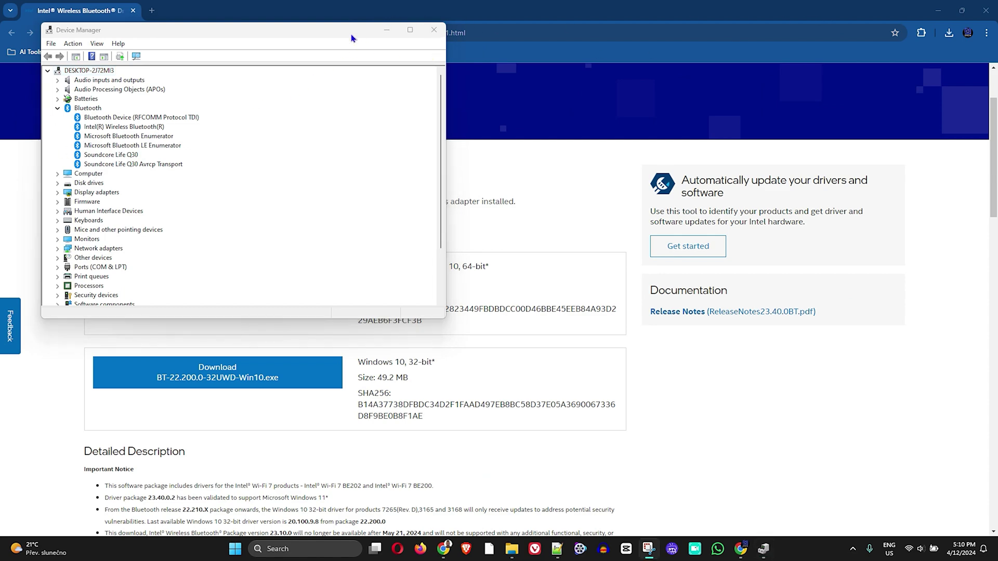
pyautogui.moveTo(351, 38); pyautogui.dragTo(442, 82)
pyautogui.click(525, 73)
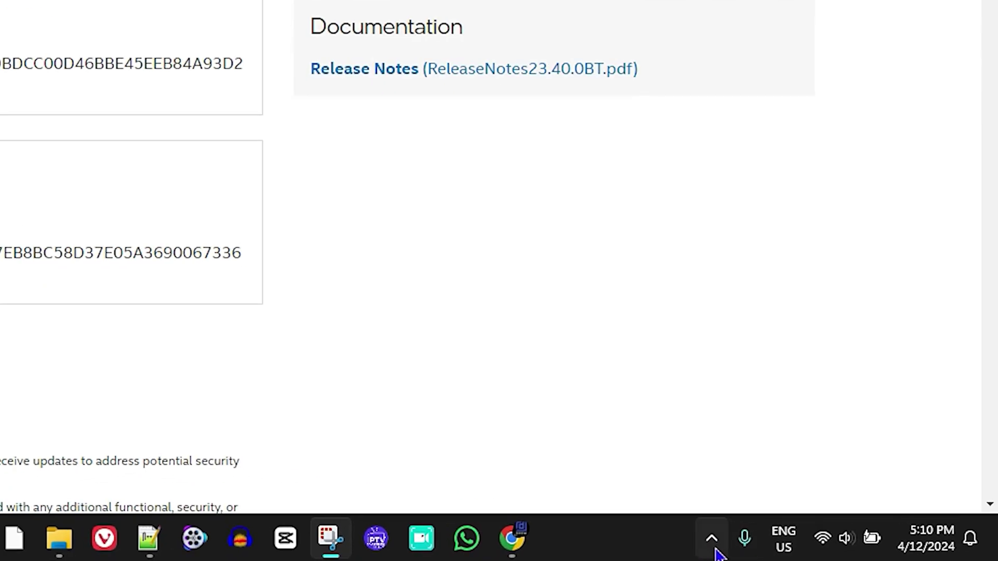
pyautogui.click(715, 548)
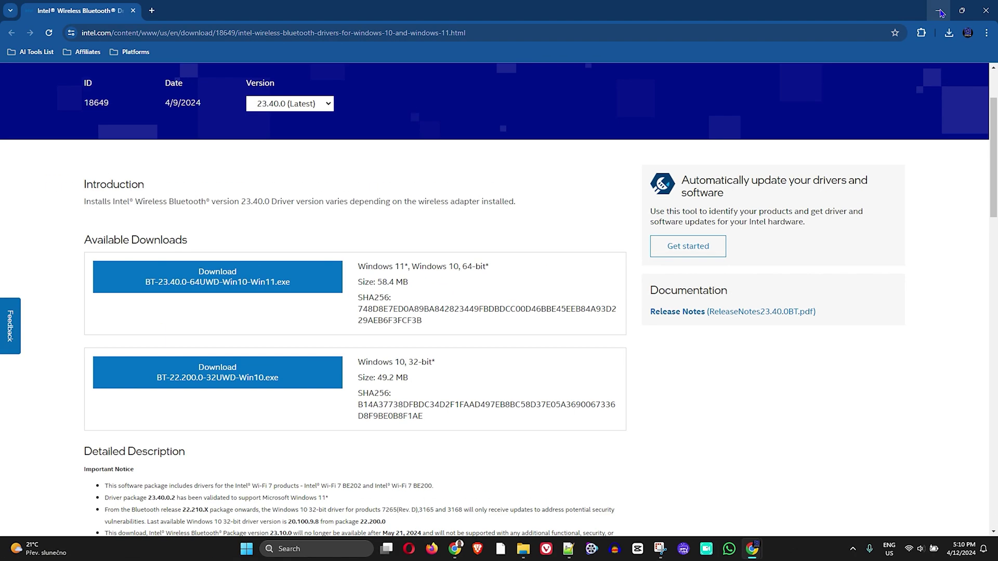
# Step: Search 'blue' from the Start menu and open the Bluetooth and other devices settings
pyautogui.click(939, 8)
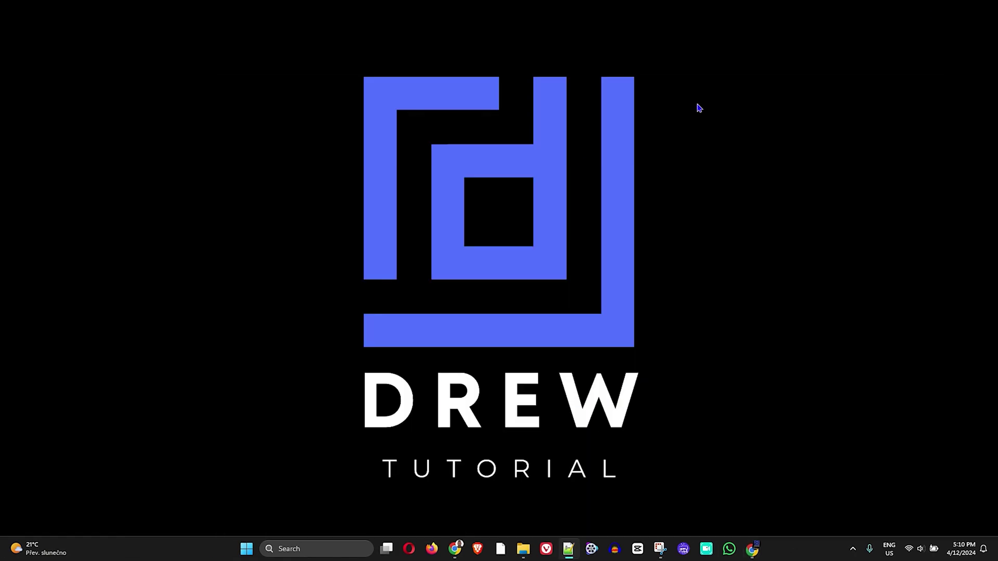
pyautogui.click(246, 548)
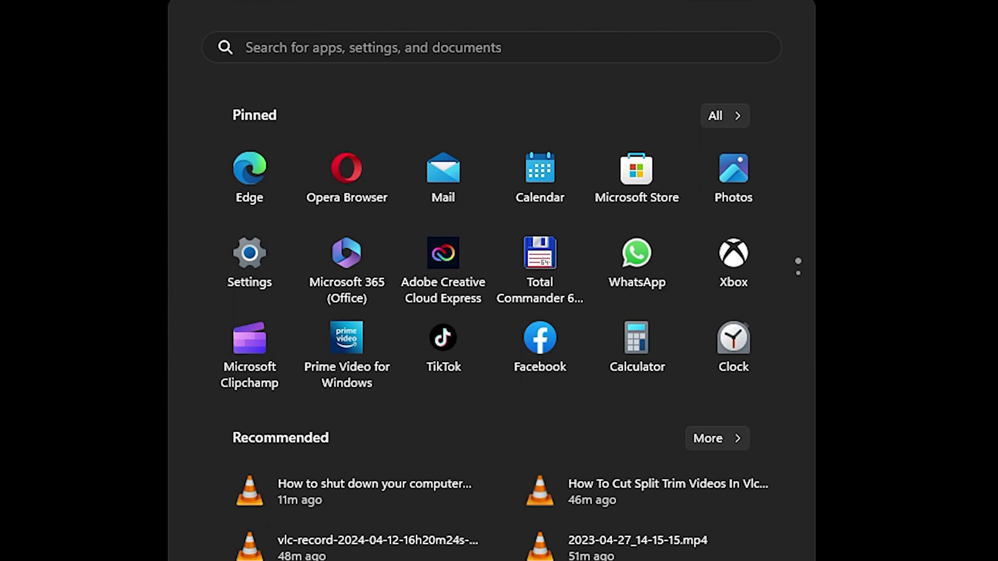
pyautogui.write('blue')
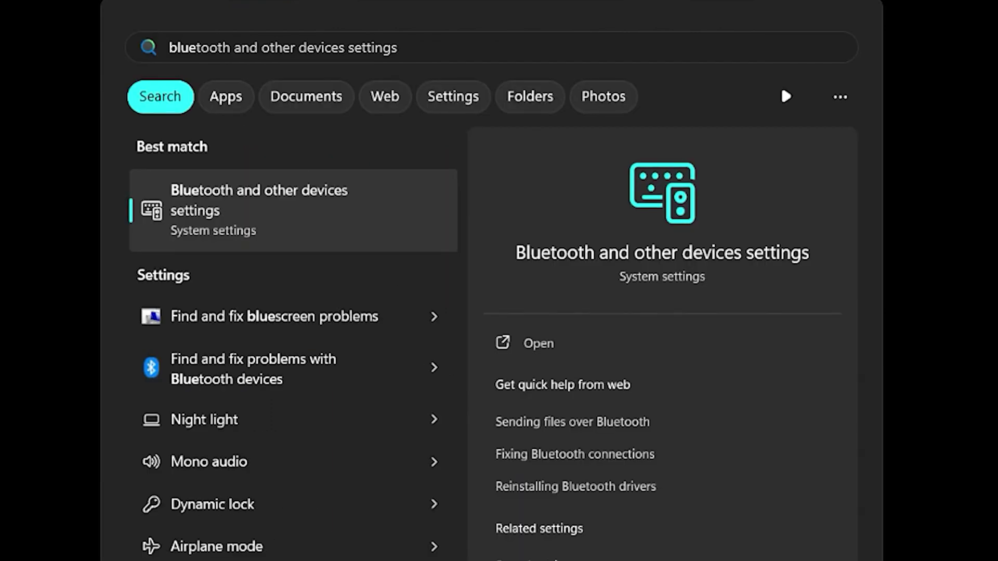
pyautogui.click(200, 208)
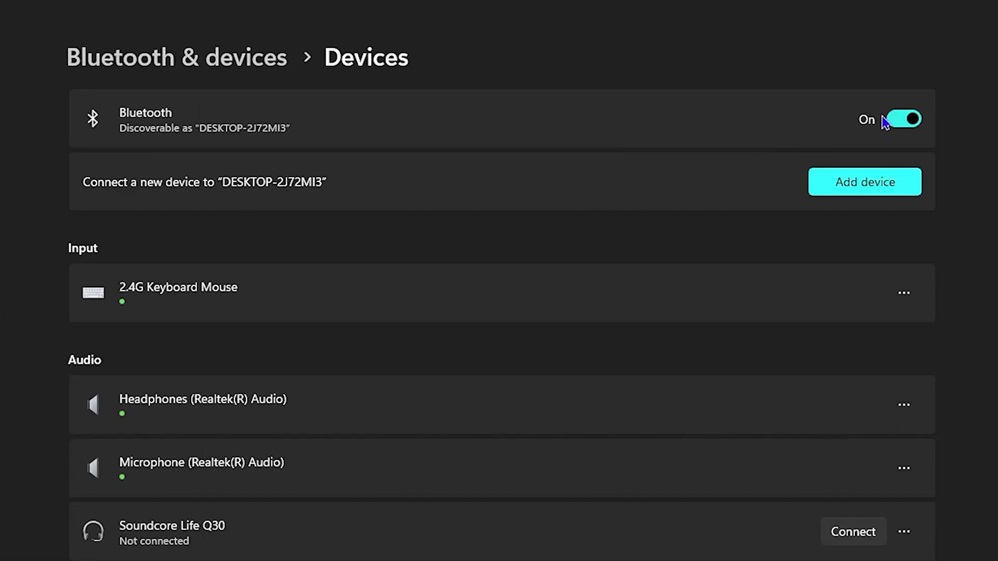
# Step: Turn Bluetooth off, dismiss the restart-required notice, turn it back On and confirm the tray icon returns
pyautogui.click(893, 126)
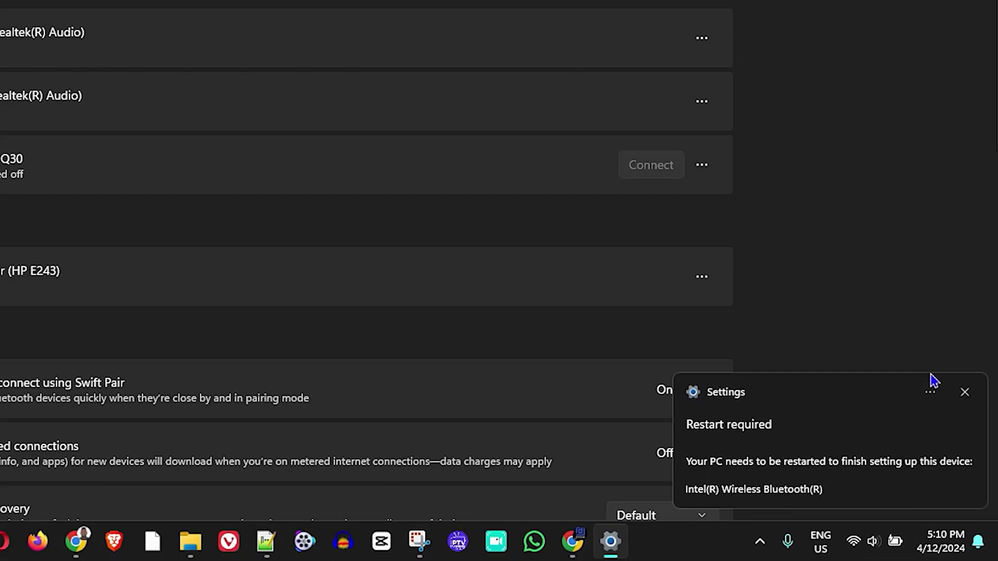
pyautogui.click(965, 393)
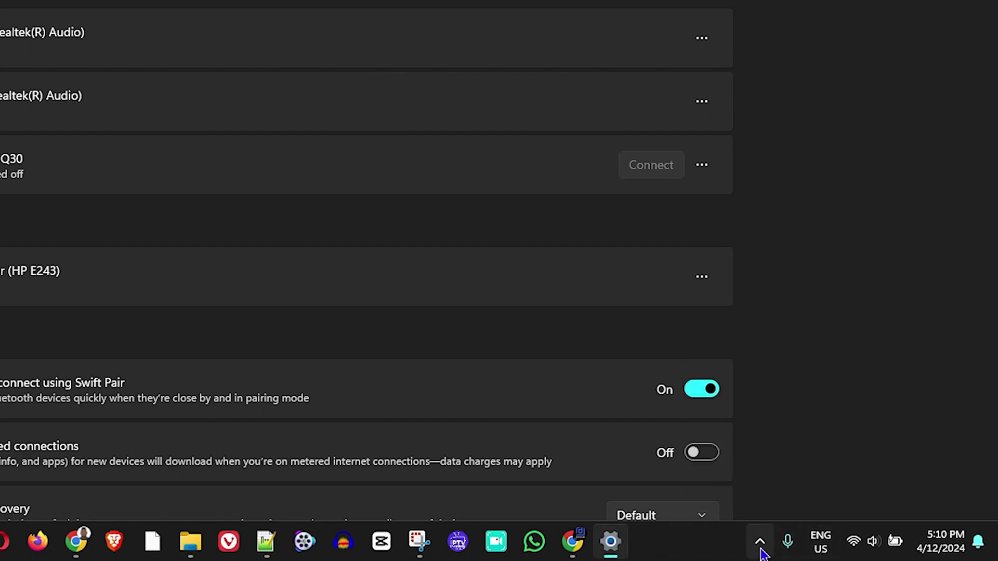
pyautogui.click(760, 549)
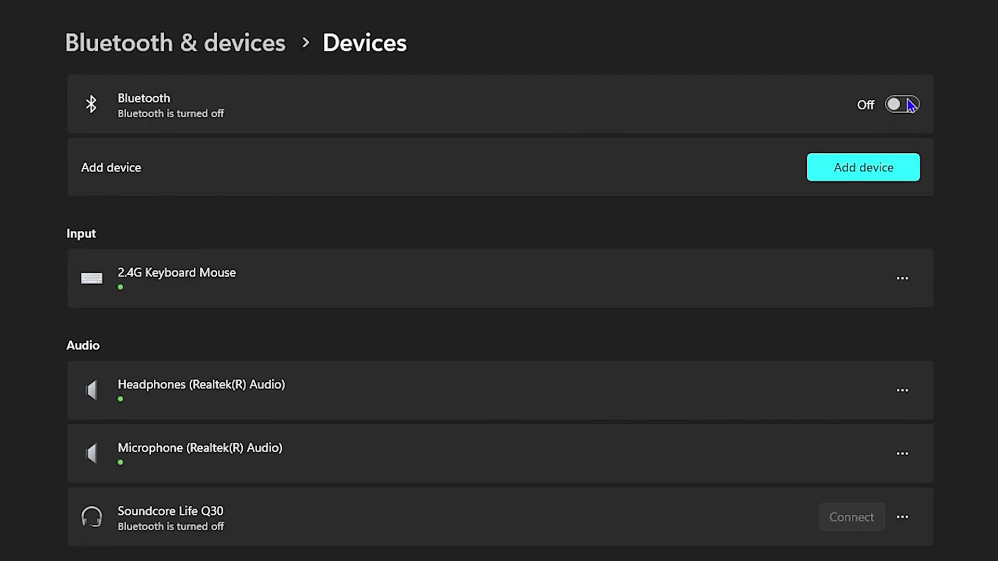
pyautogui.click(909, 104)
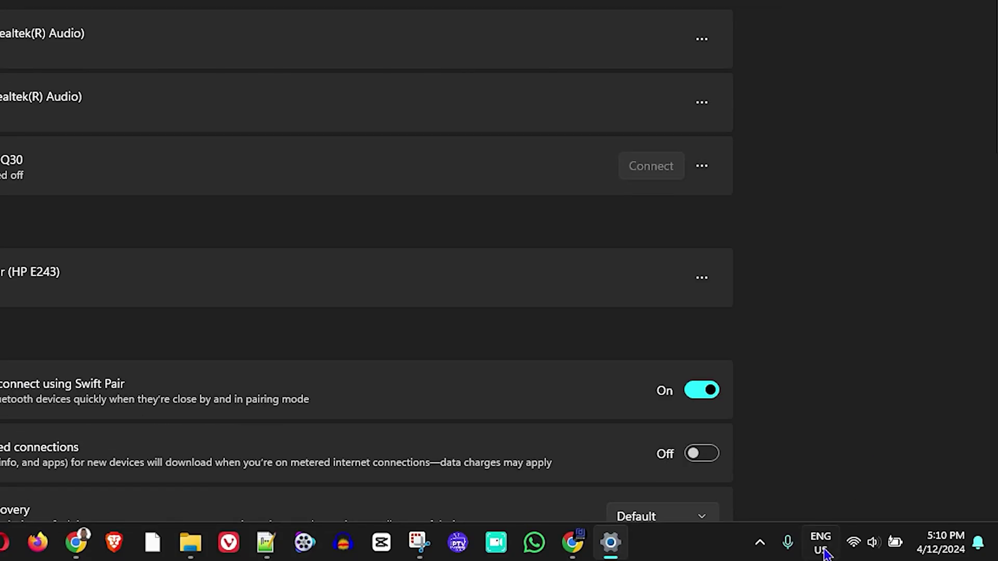
pyautogui.click(760, 543)
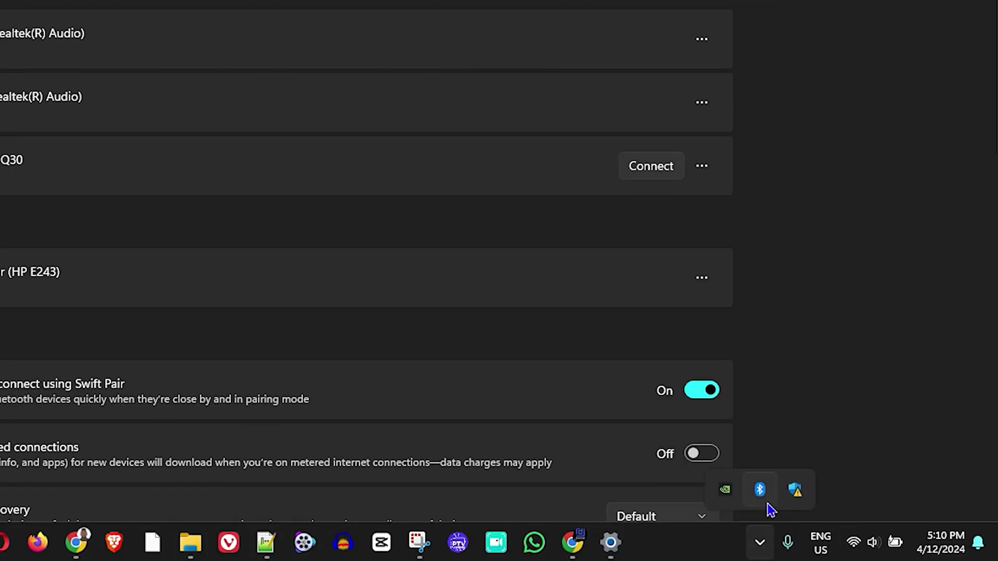